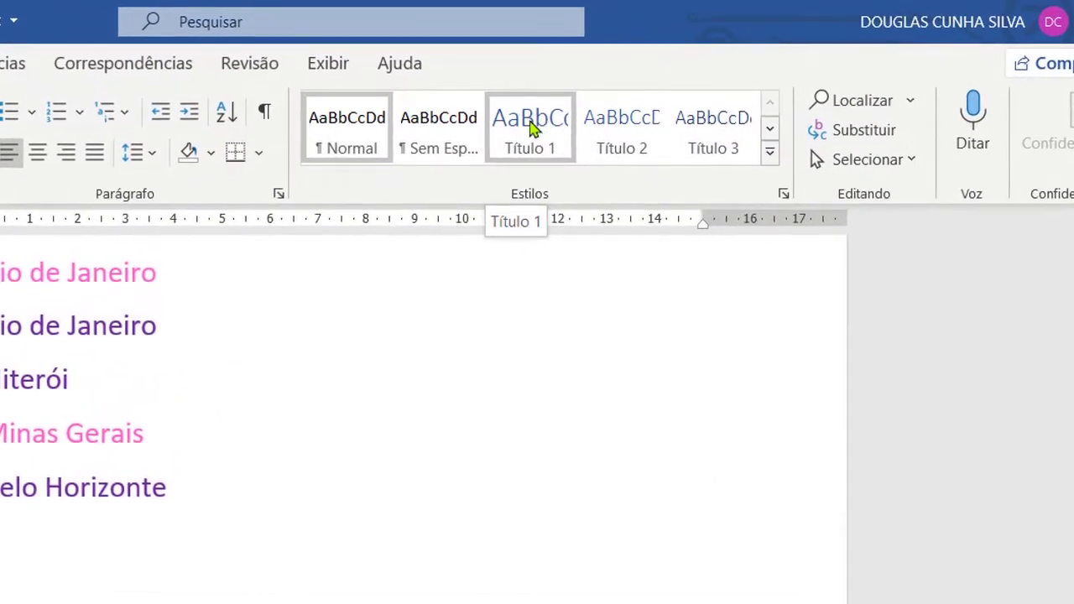
Step: Modify the Título 1 style to use Arial, 14 pt, bold, with the Automático font colour
right_click(530, 126)
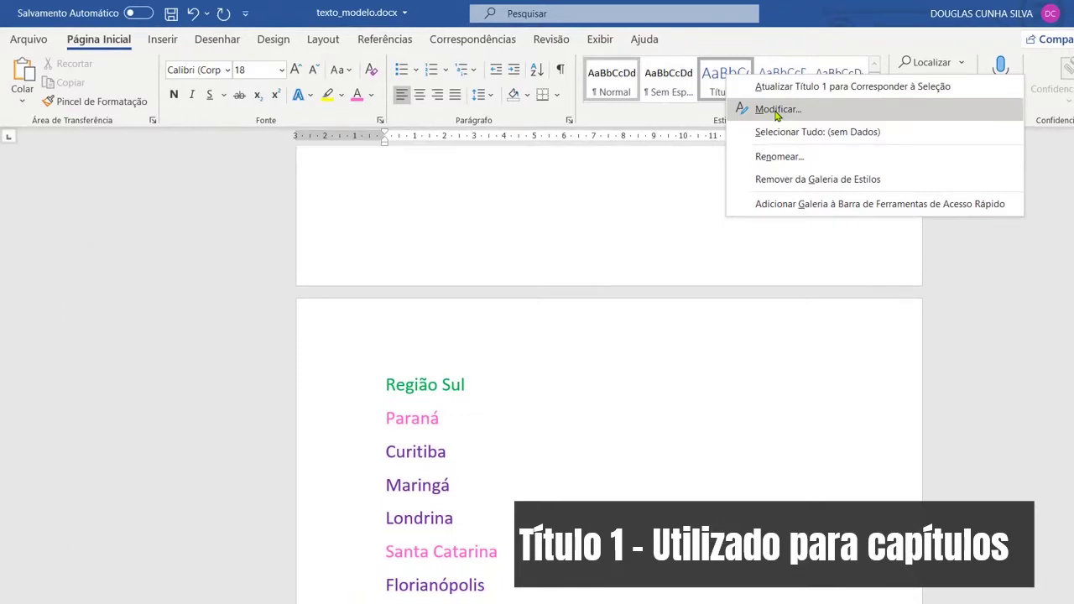
click(777, 110)
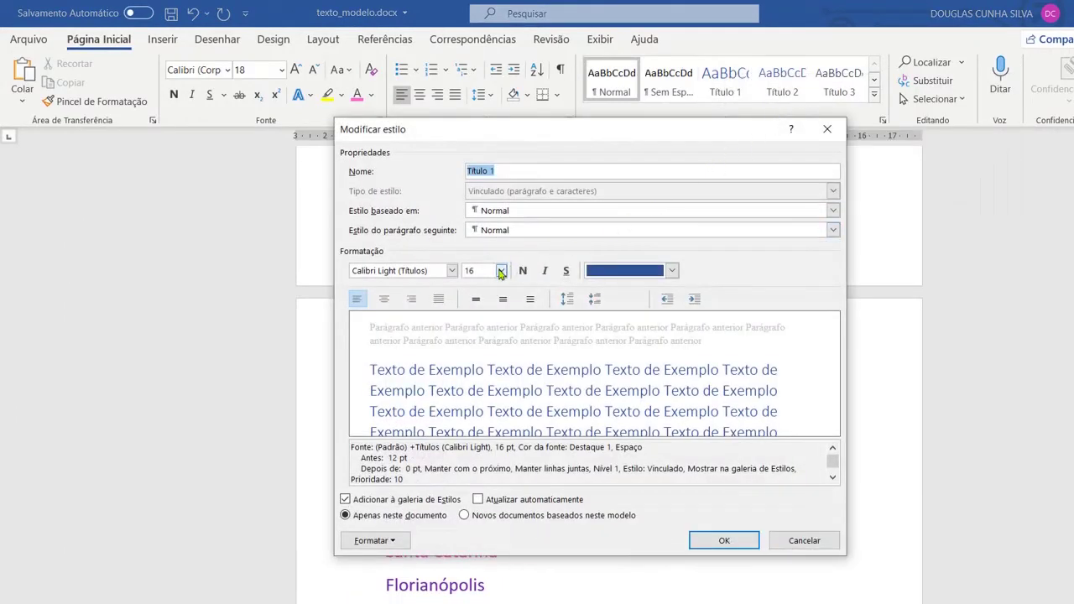
click(451, 270)
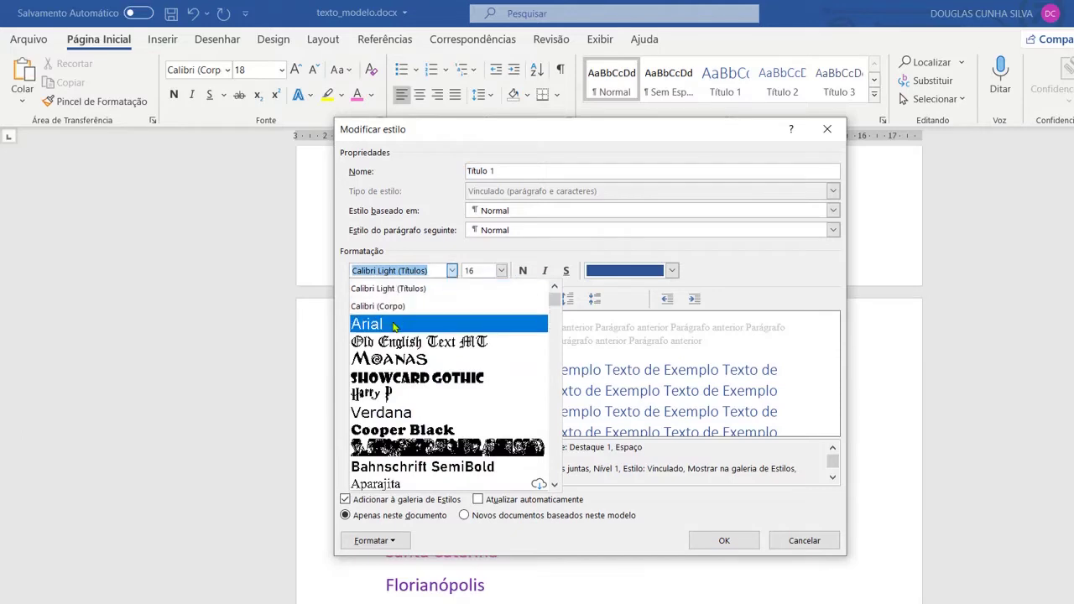
click(395, 326)
click(501, 270)
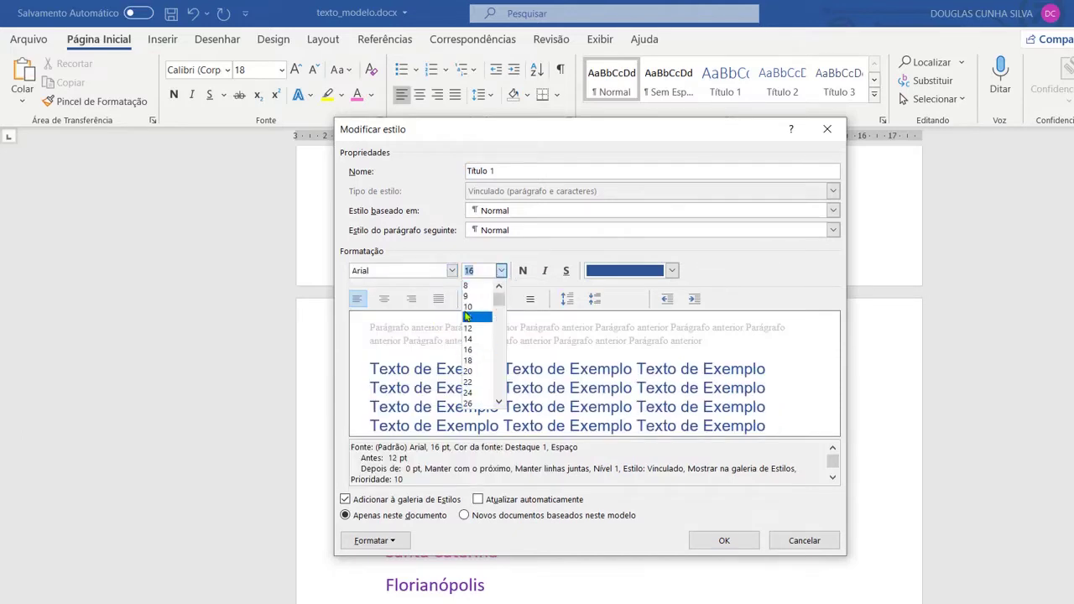
click(468, 339)
click(522, 270)
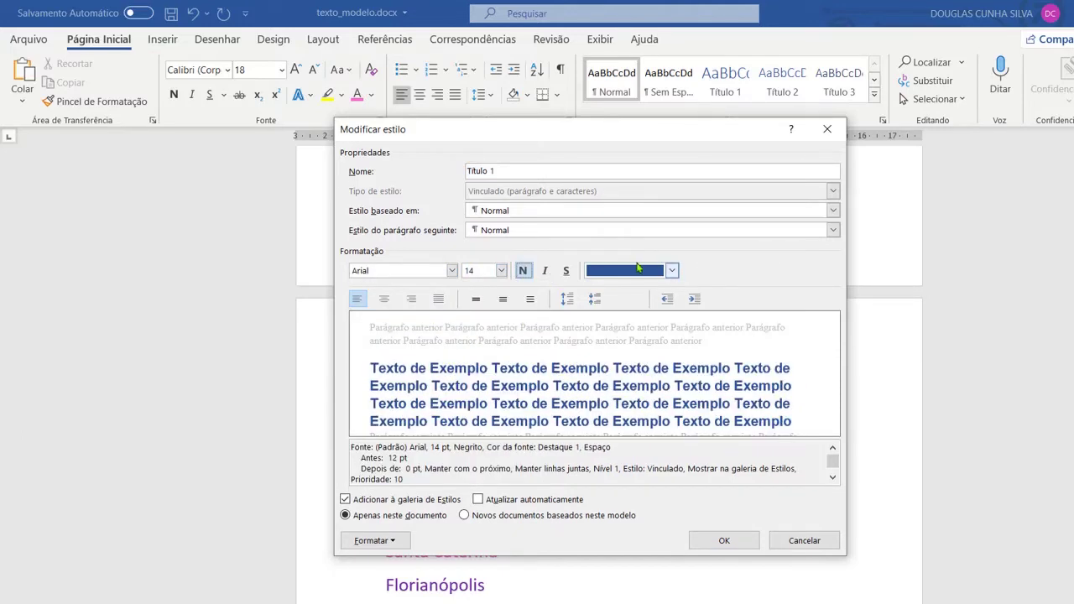
click(637, 267)
click(635, 296)
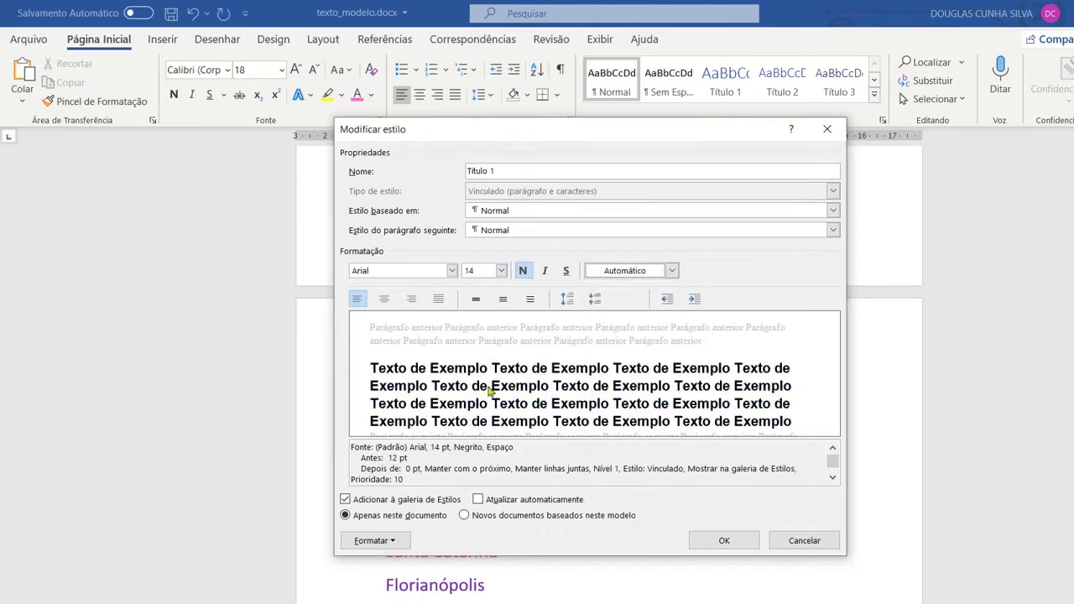
Step: Turn on the Todas em maiúsculas font effect for the Título 1 style and save the style changes
click(399, 544)
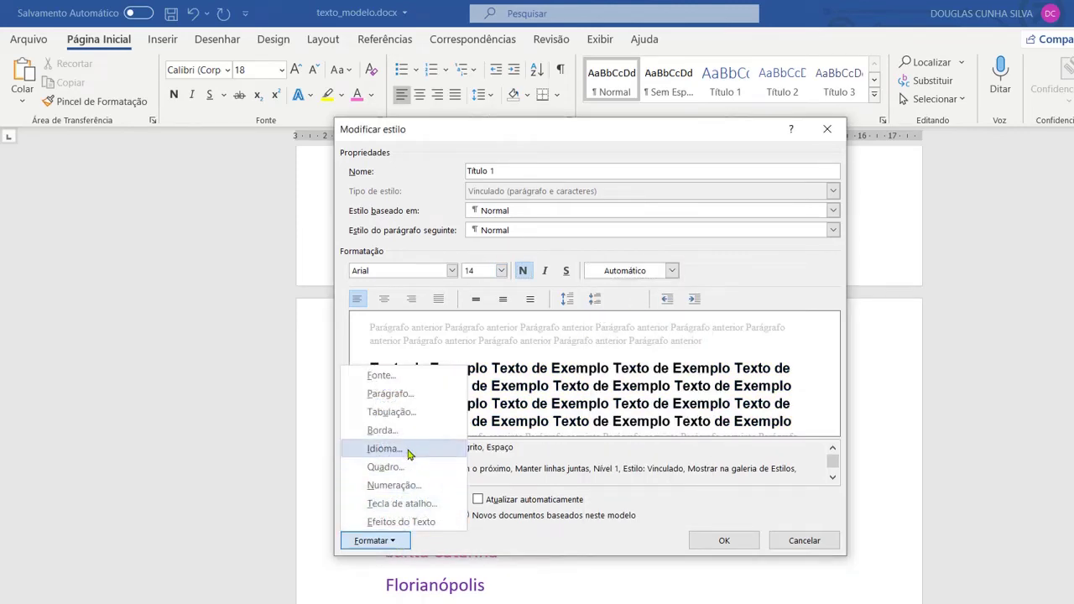
click(413, 376)
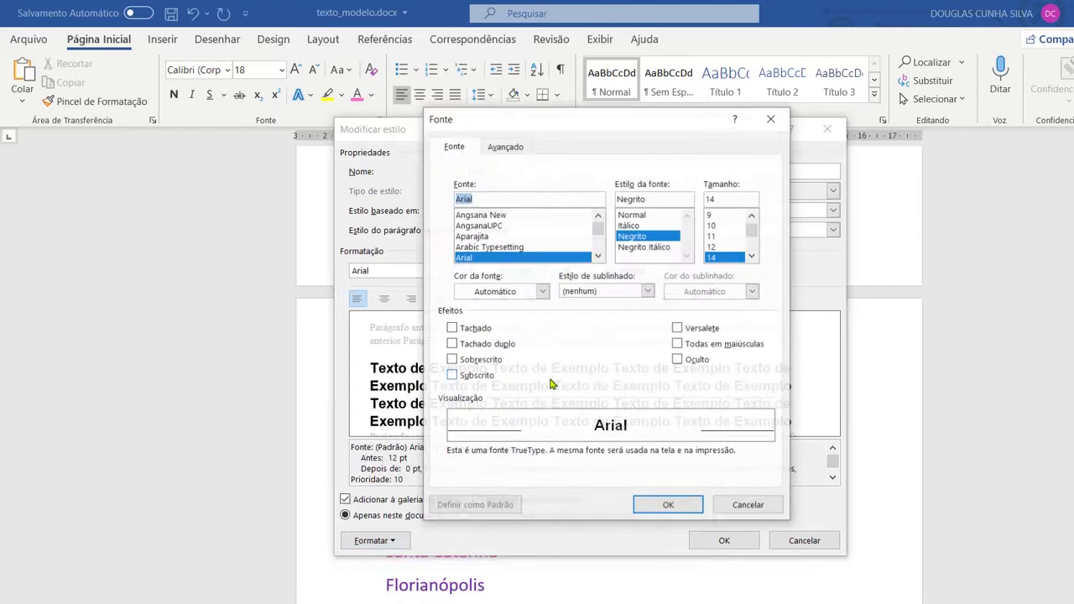
click(678, 344)
click(667, 505)
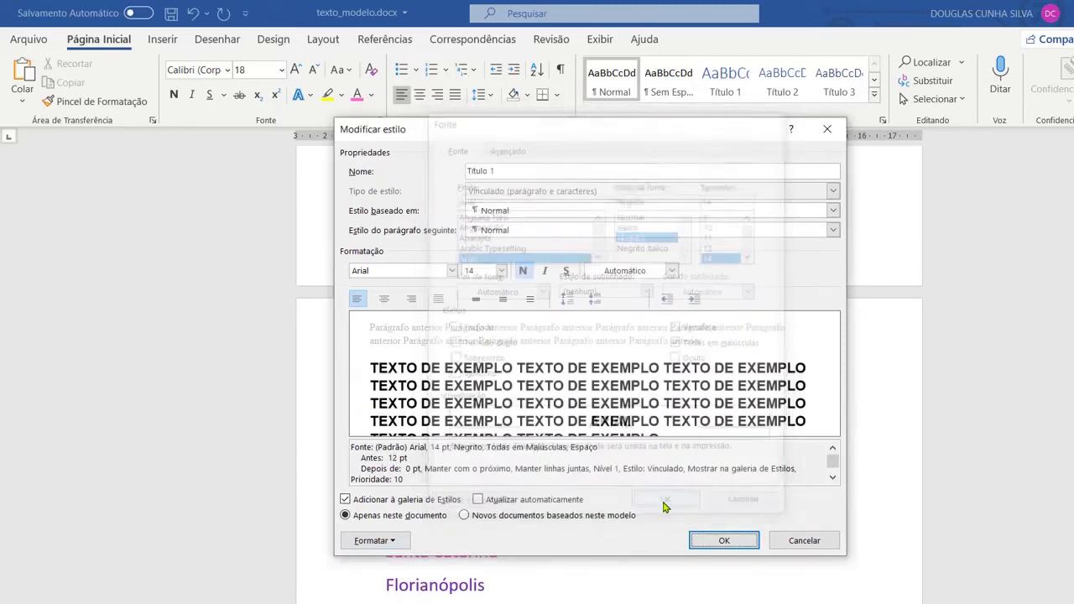
click(723, 542)
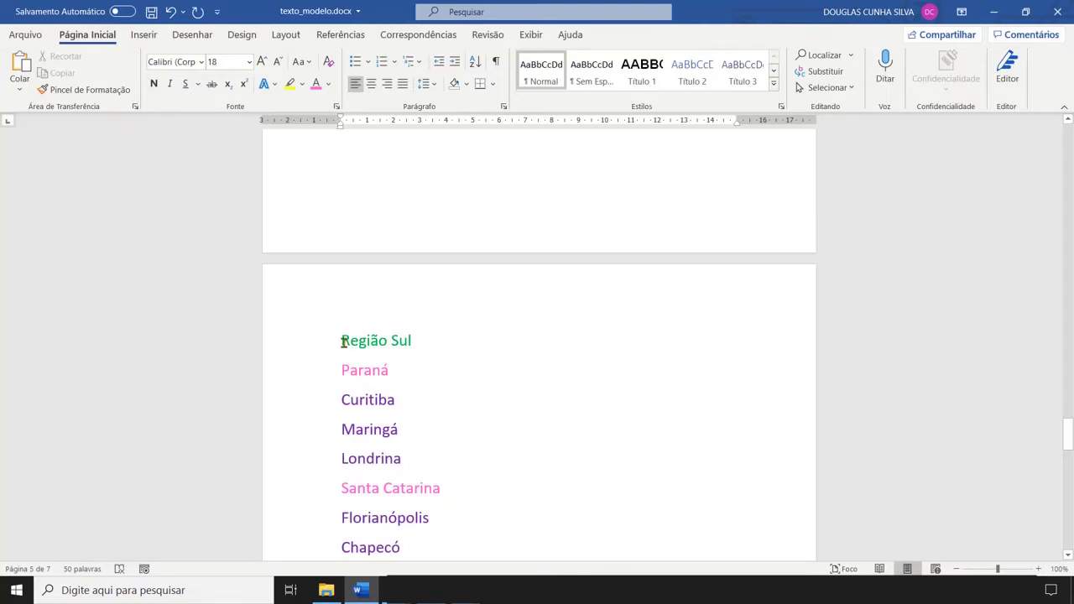
Step: Apply the Título 1 style to the "Região Sul" line
drag(343, 342, 411, 342)
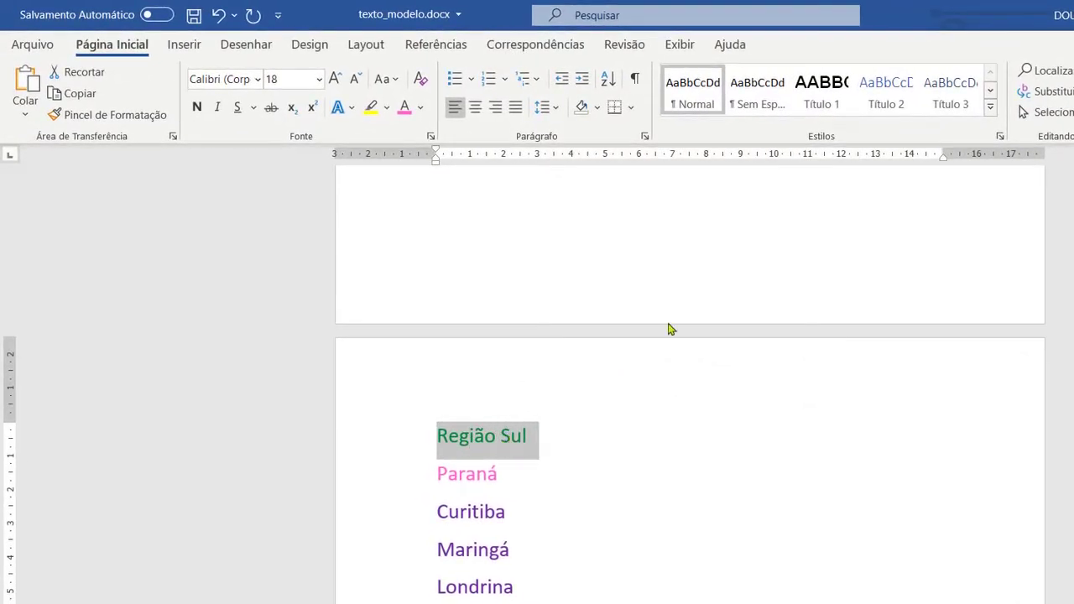
click(815, 102)
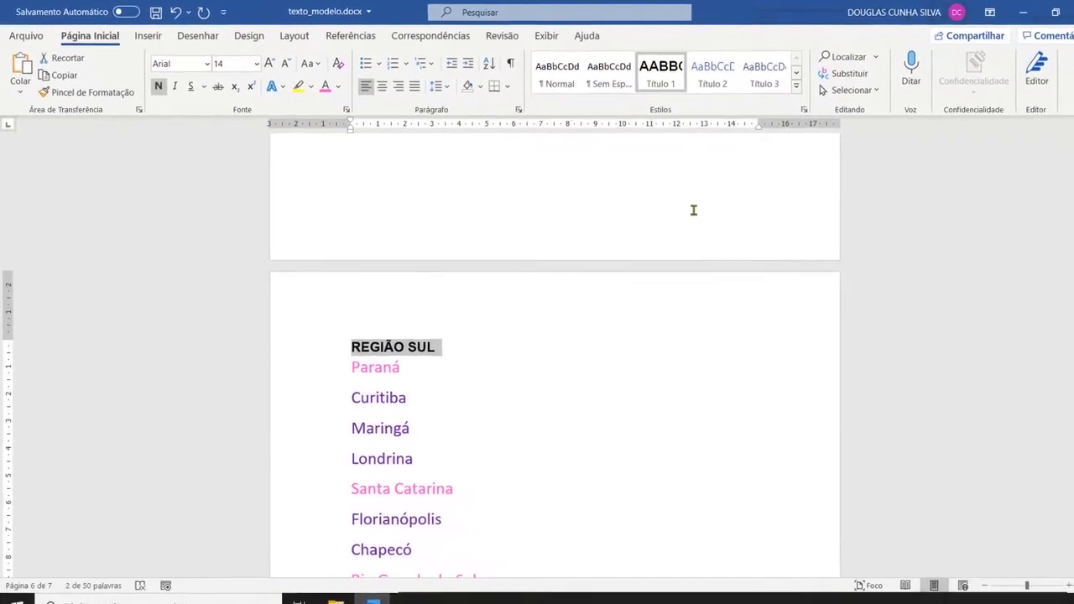
click(470, 354)
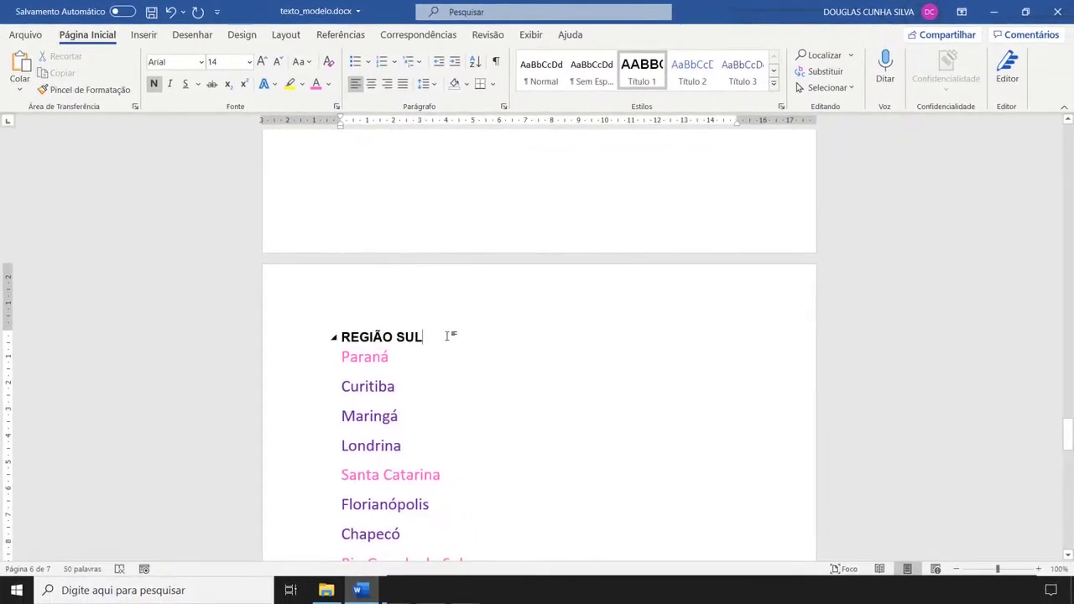
Step: Show the Navigation pane beside the document, then return to the home formatting commands
click(532, 37)
click(430, 89)
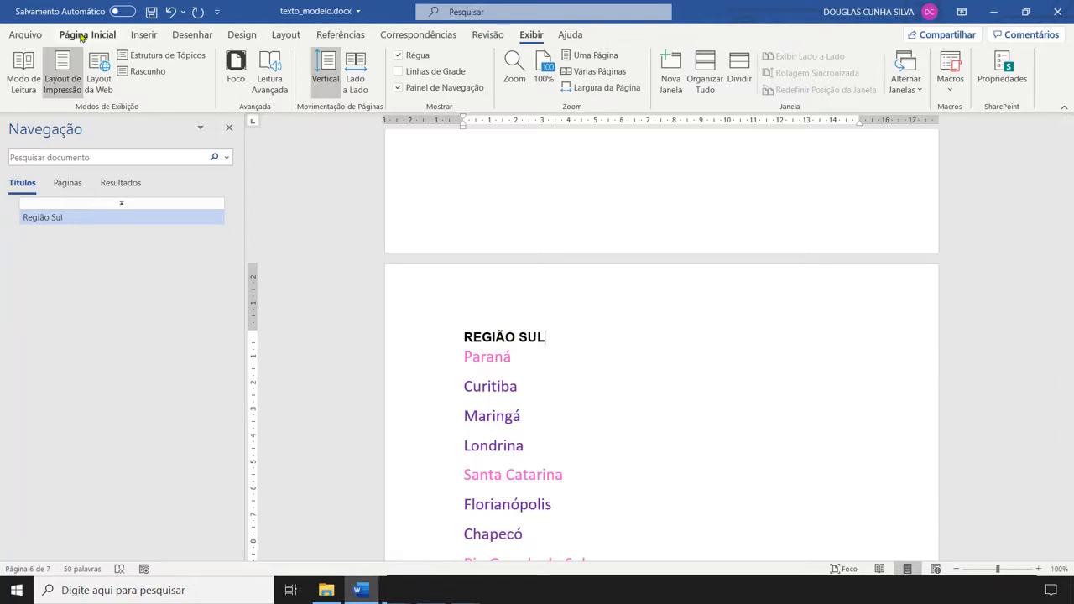
click(83, 37)
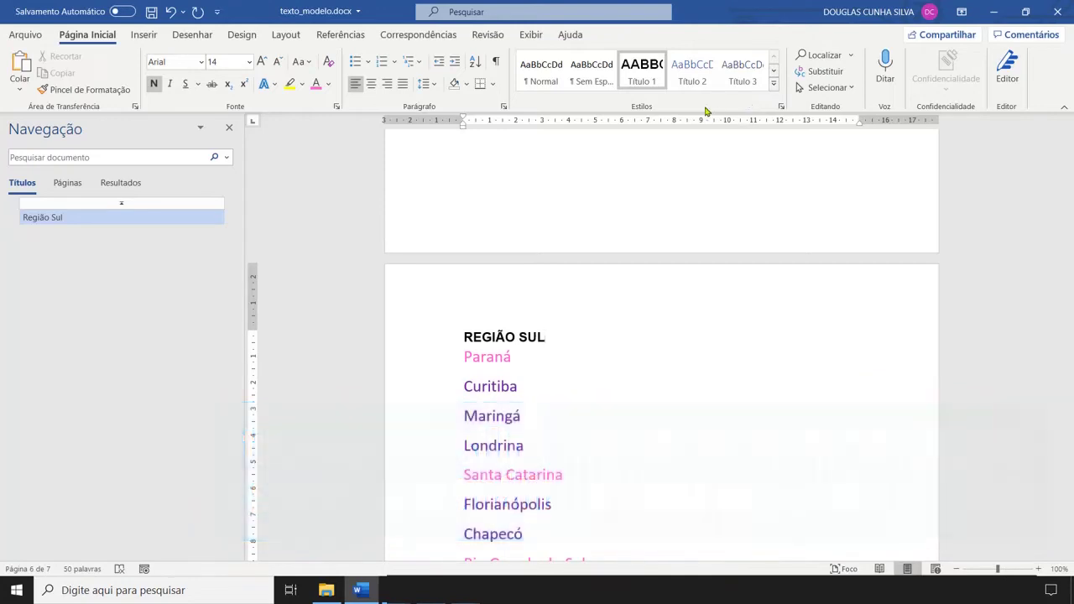
Step: Modify the Título 2 style to use Arial, 14 pt, bold, with the Automático font colour
click(651, 205)
right_click(691, 72)
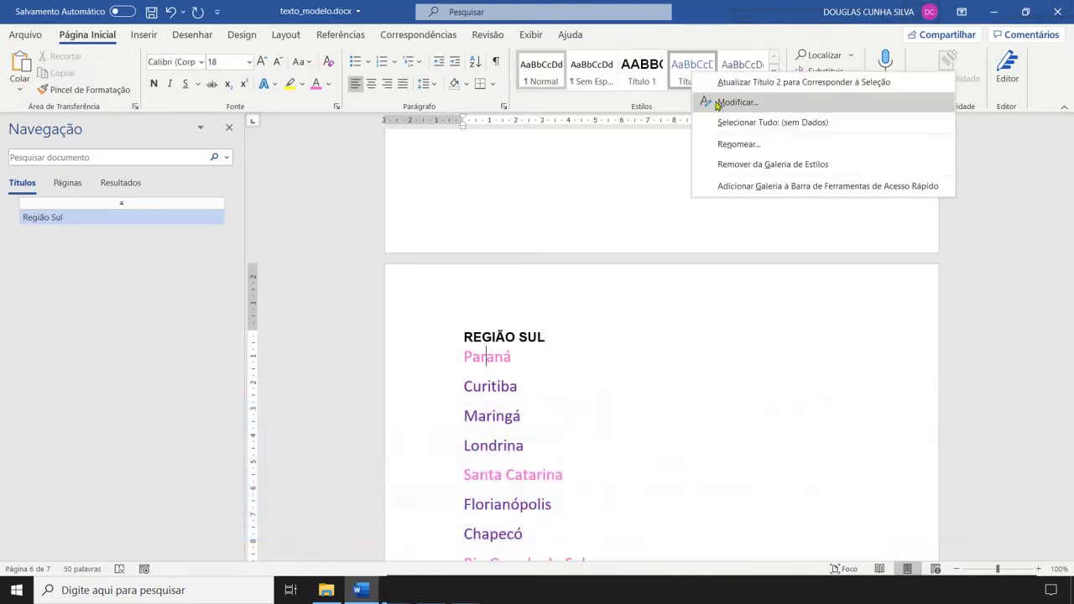
click(715, 101)
click(401, 239)
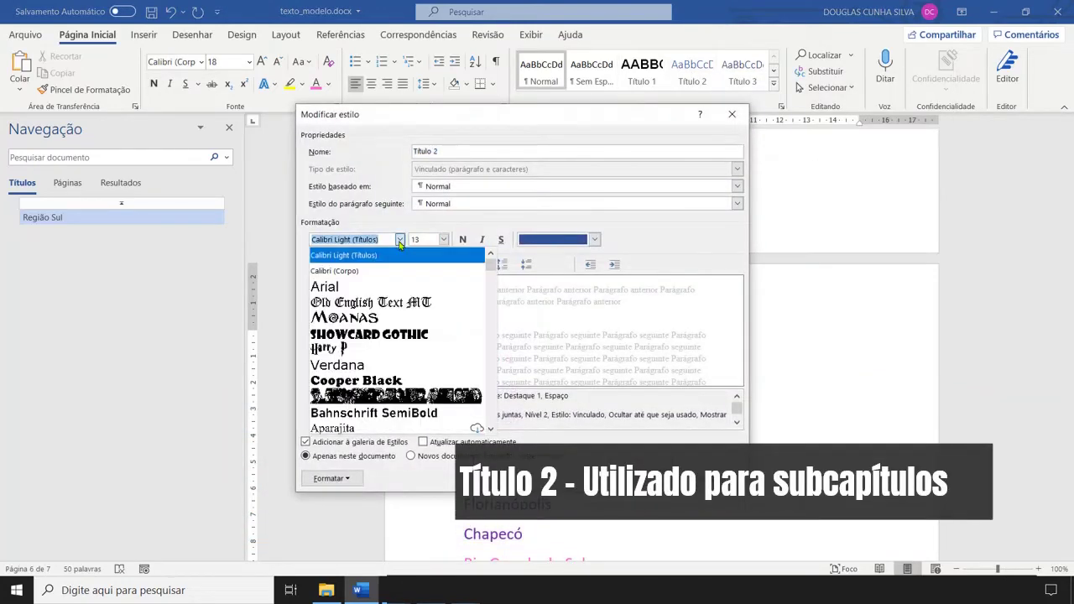
click(366, 287)
click(443, 239)
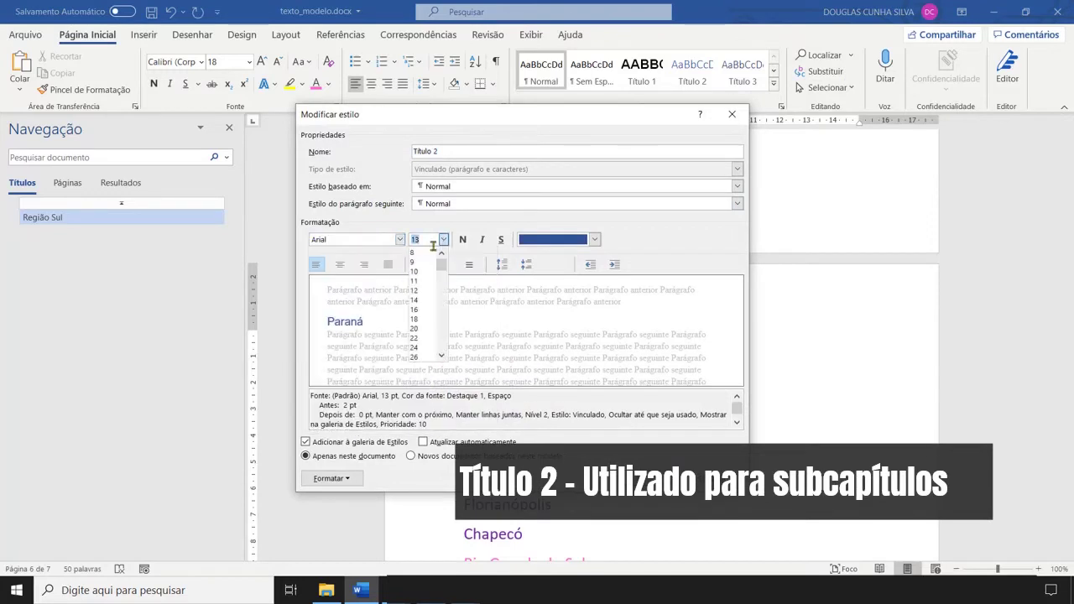
click(415, 299)
click(462, 239)
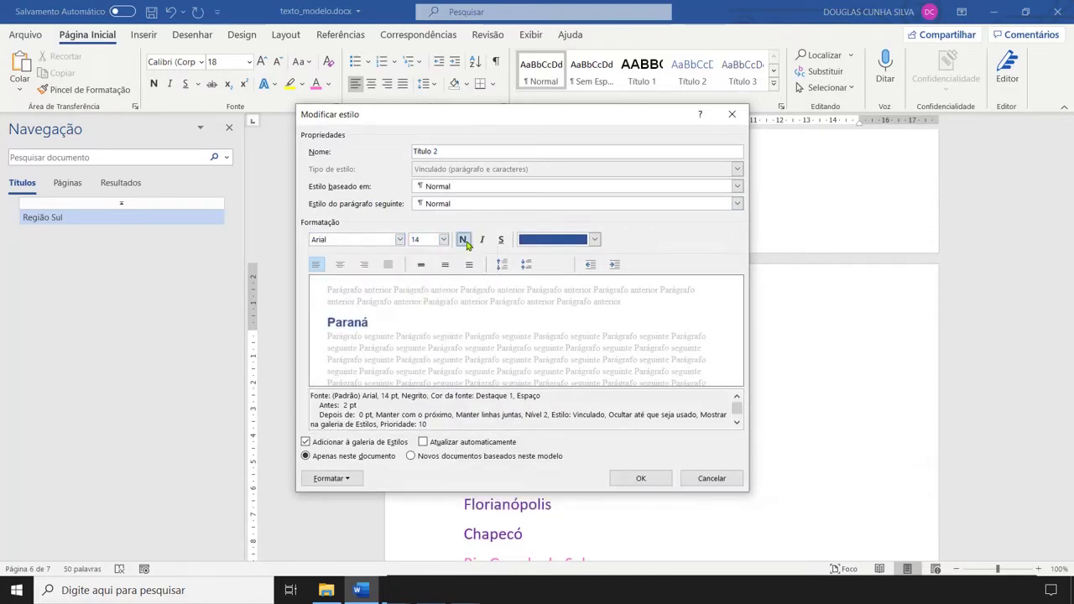
click(537, 240)
click(537, 258)
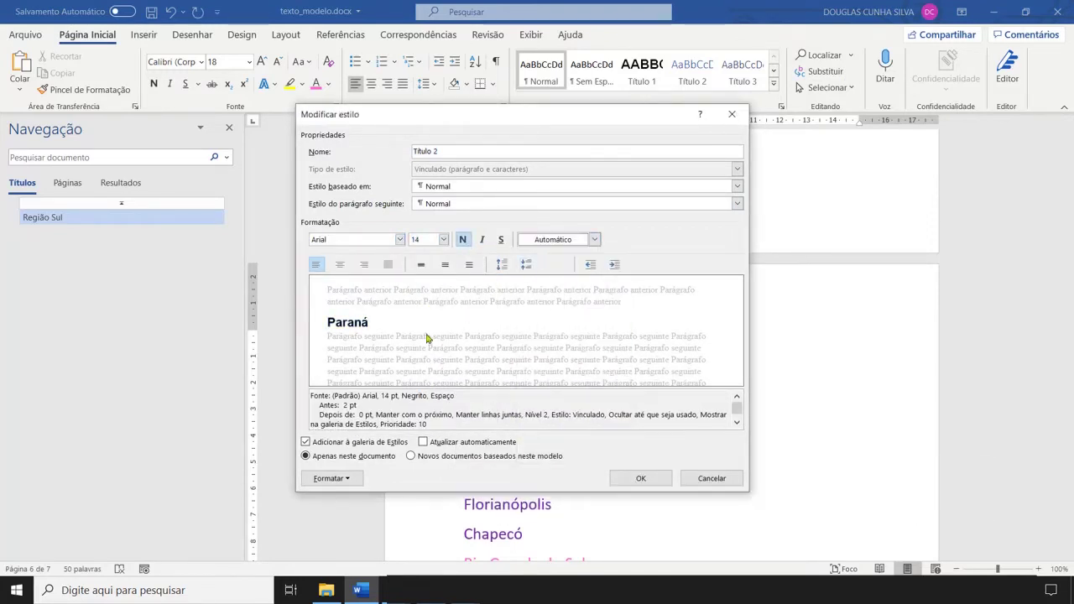
click(640, 479)
Step: Set "Paraná" to sentence case and apply the Título 2 style to it
click(301, 62)
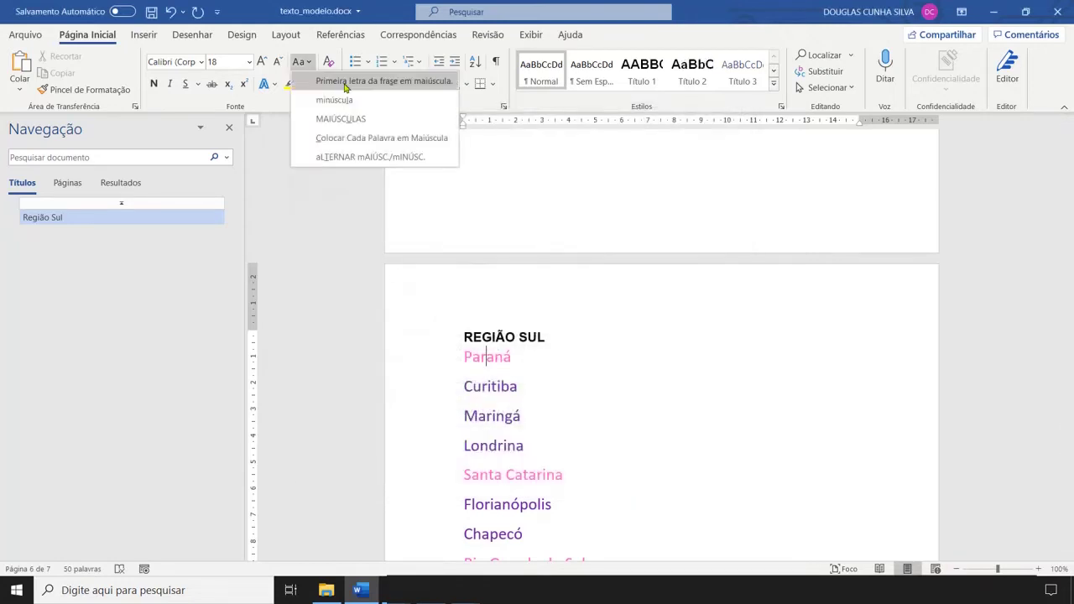
click(345, 83)
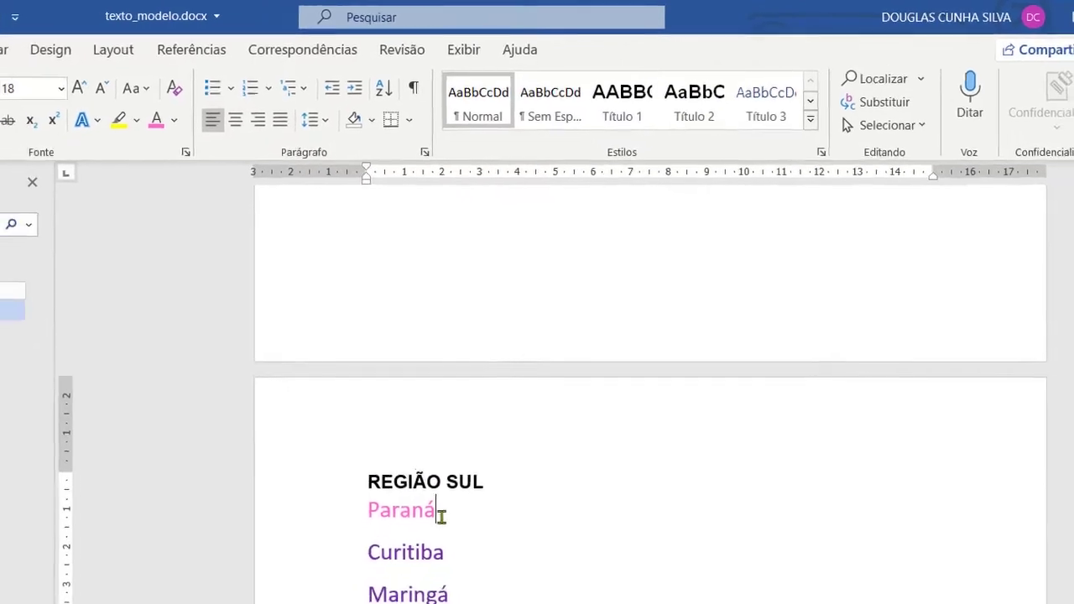
drag(438, 512, 368, 512)
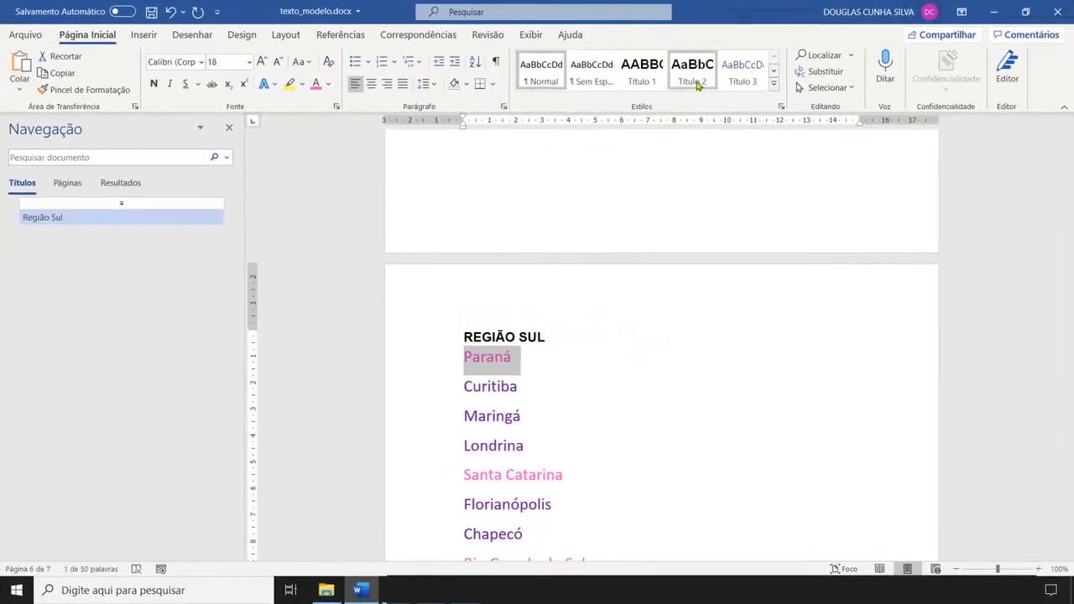
click(697, 84)
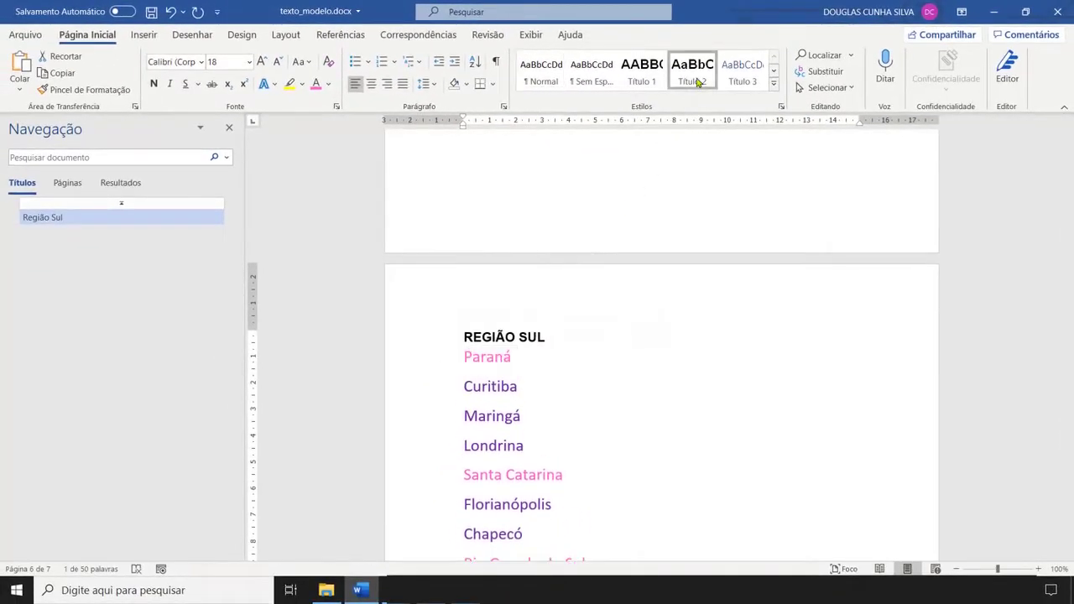
Step: Apply the Título 2 style to the "Santa Catarina" and "Rio Grande do Sul" lines
drag(568, 466, 462, 464)
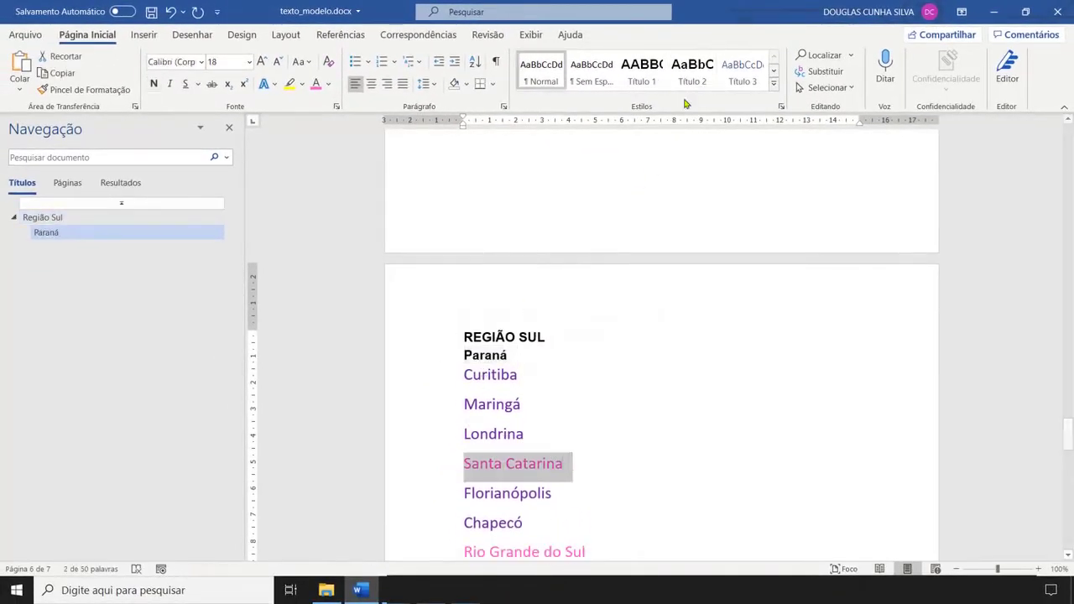
click(694, 74)
drag(592, 539, 468, 543)
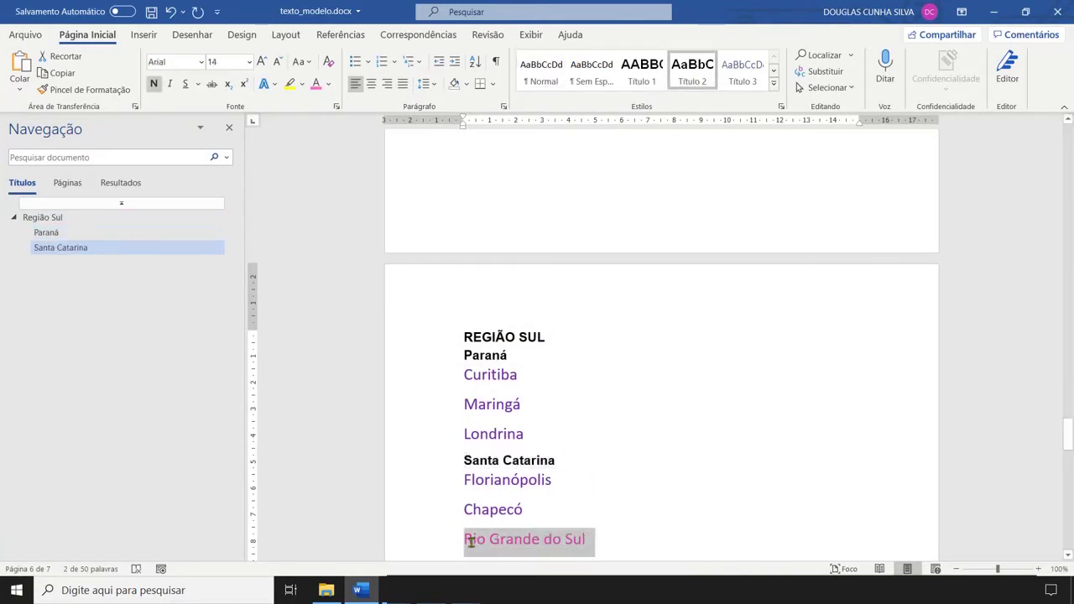
click(693, 74)
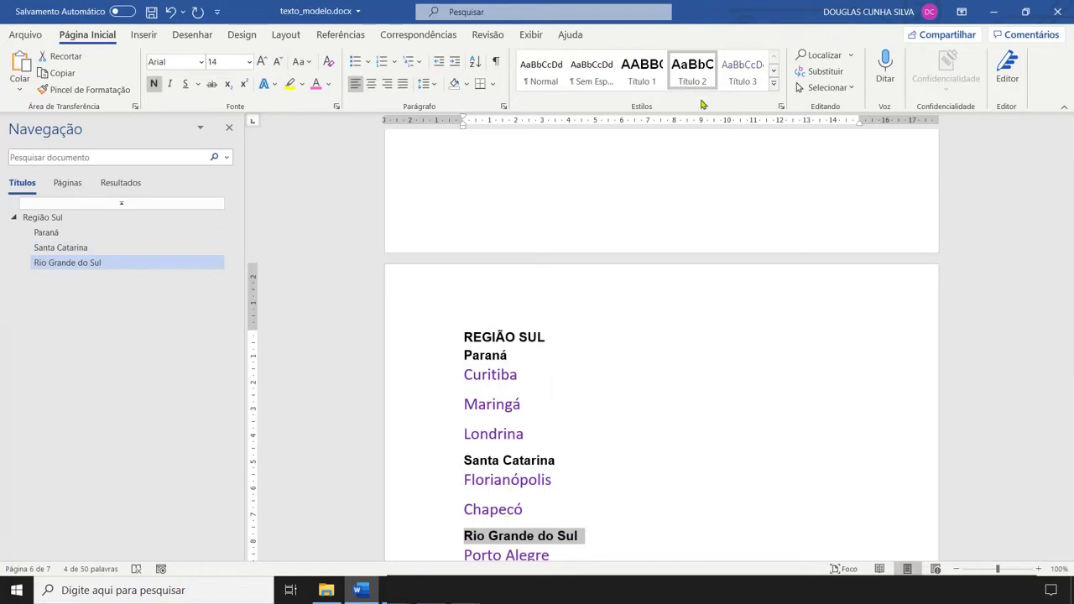
Step: Modify the Título 3 style to use bold Arial with the Automático font colour
click(494, 375)
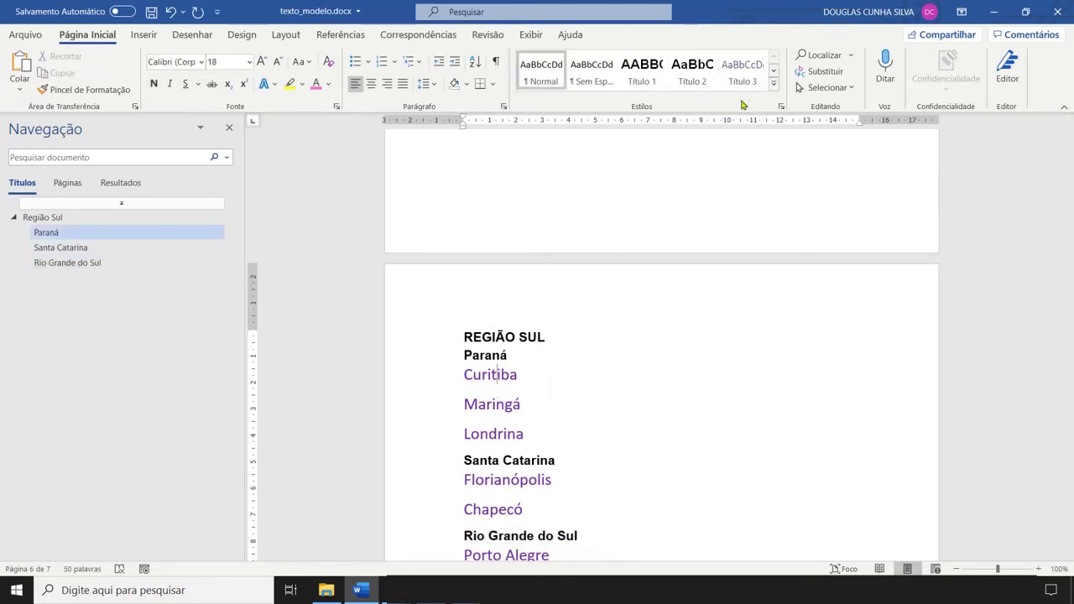
right_click(743, 70)
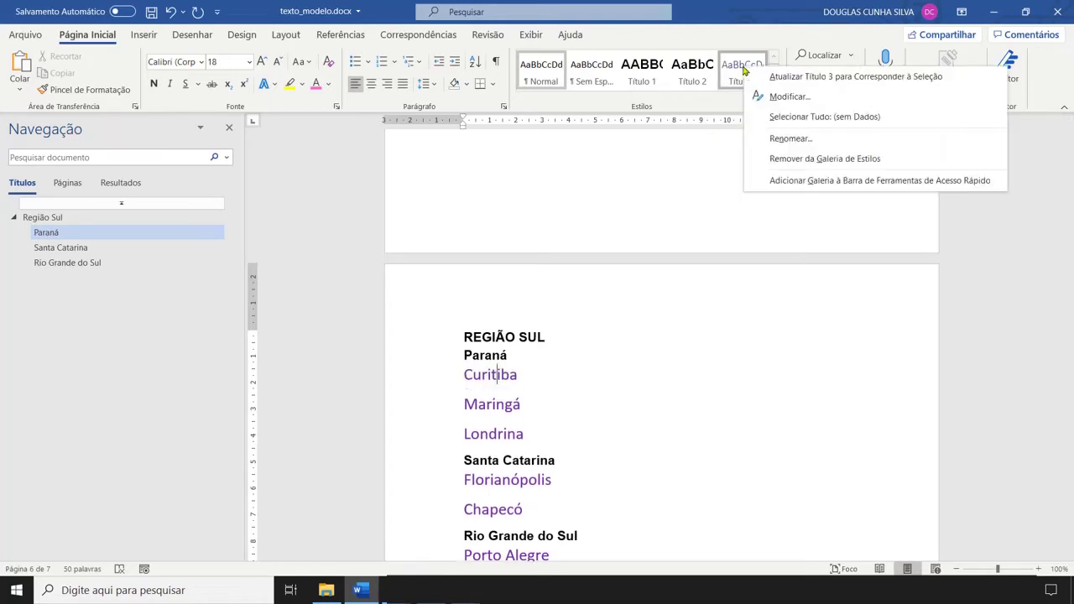
click(760, 96)
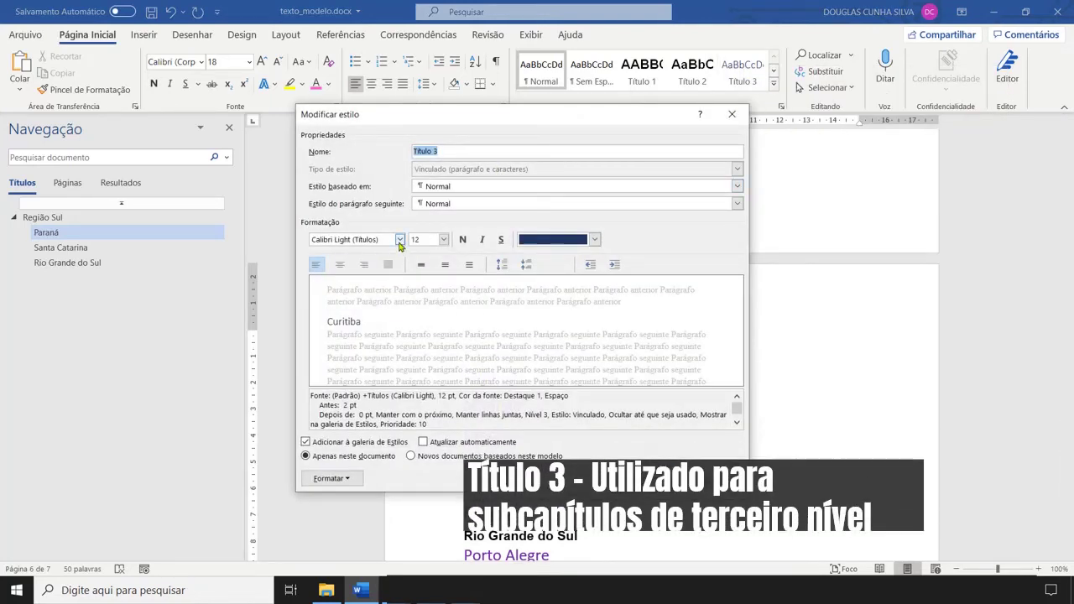
click(400, 240)
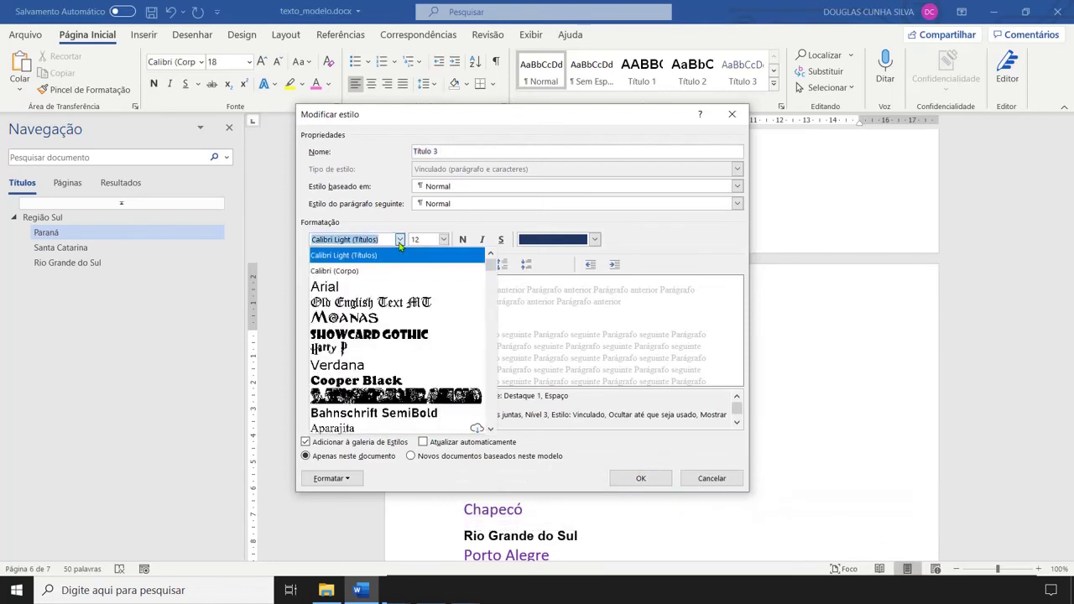
click(380, 287)
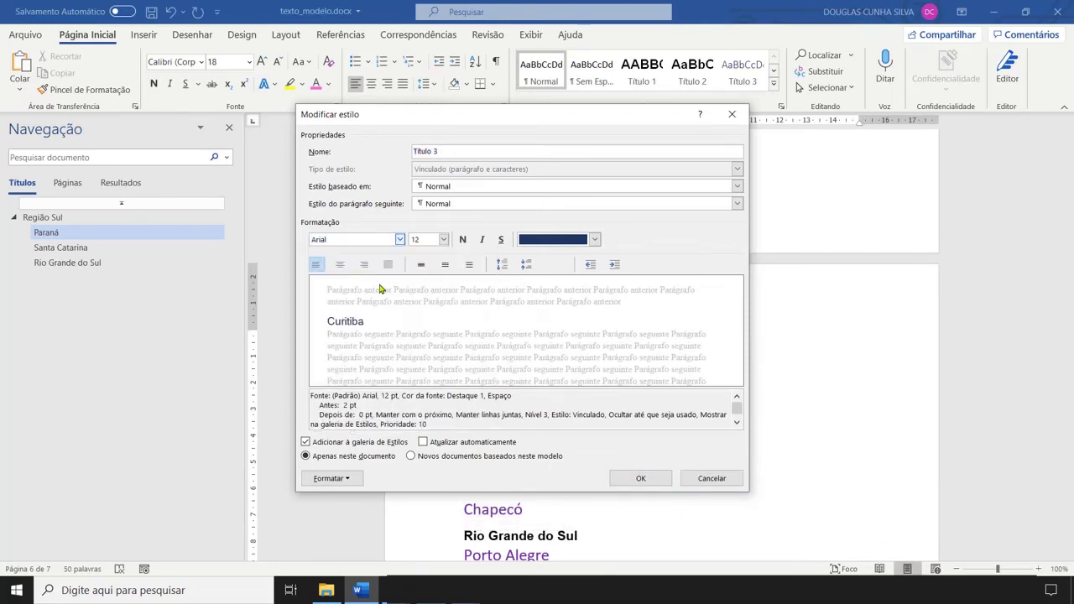
click(462, 240)
click(594, 239)
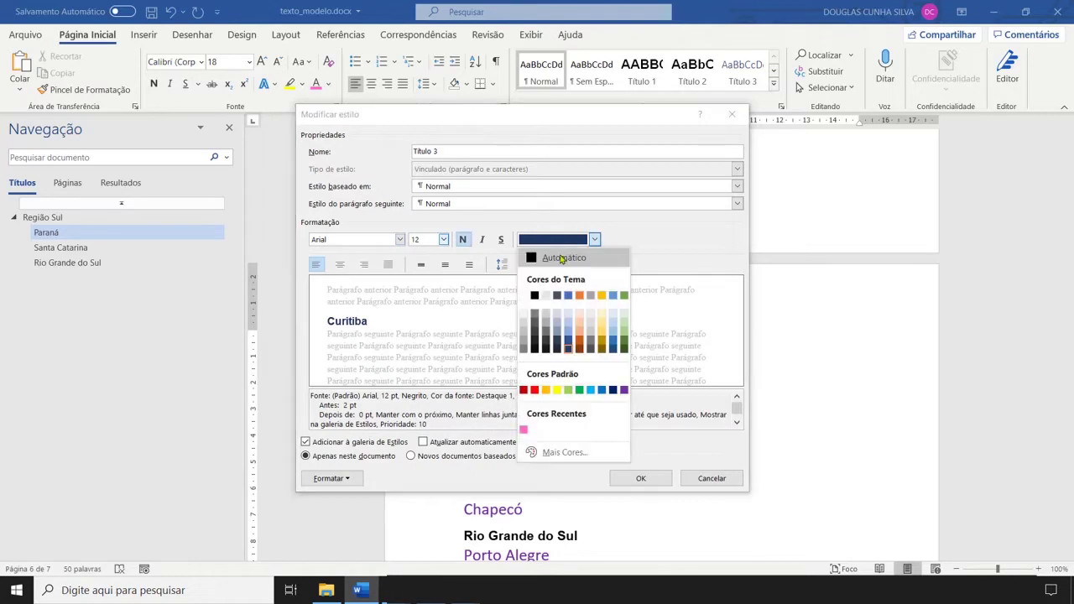
click(562, 260)
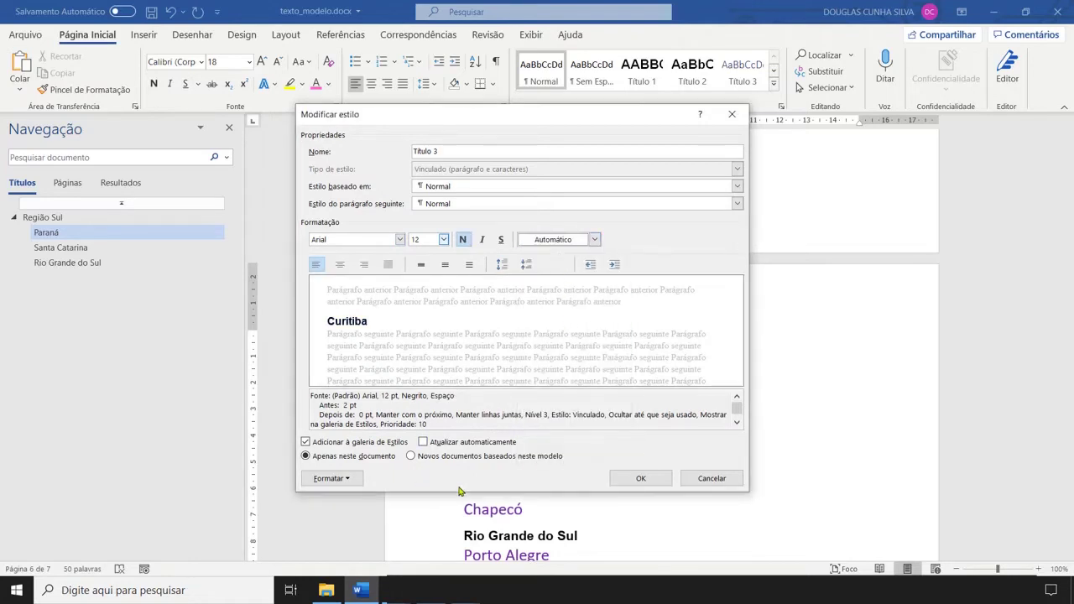
click(640, 478)
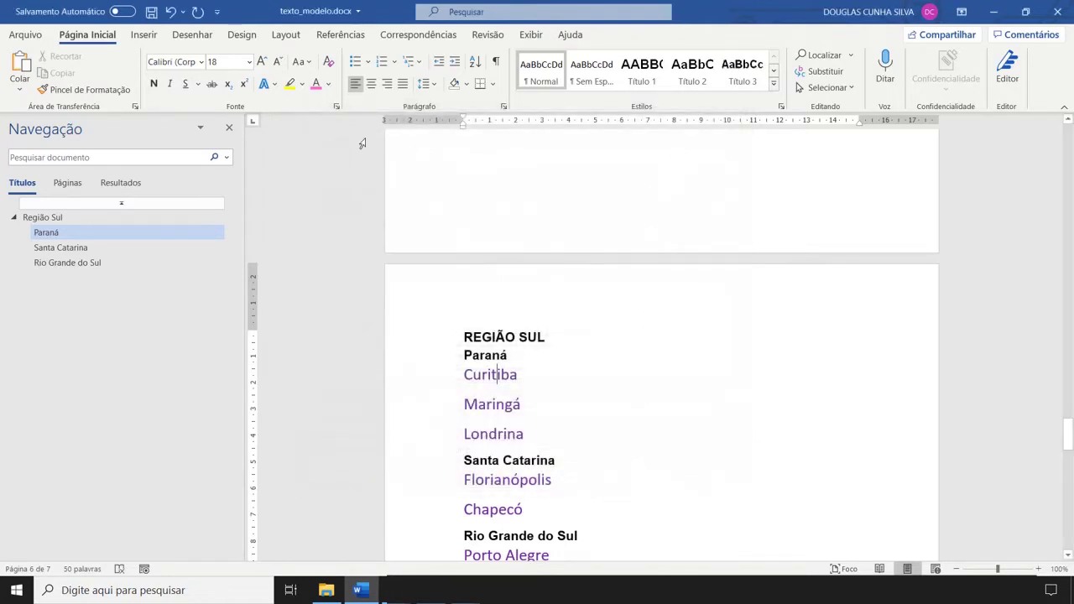
Step: Apply the Título 3 style to the "Curitiba", "Maringá" and "Londrina" lines
click(300, 62)
click(361, 80)
drag(537, 374, 451, 375)
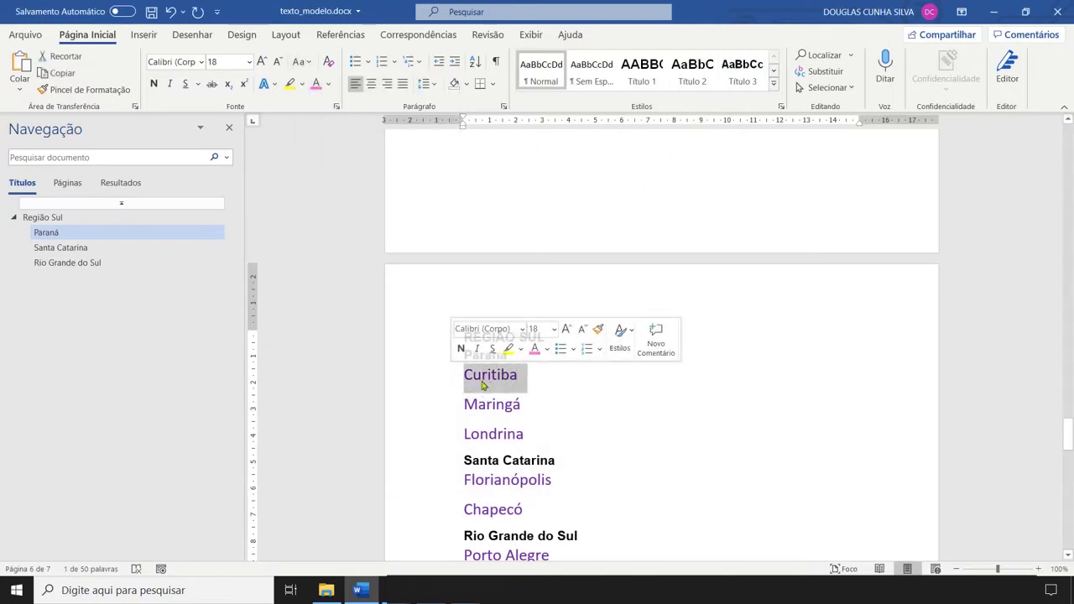
key(ctrl+alt+3)
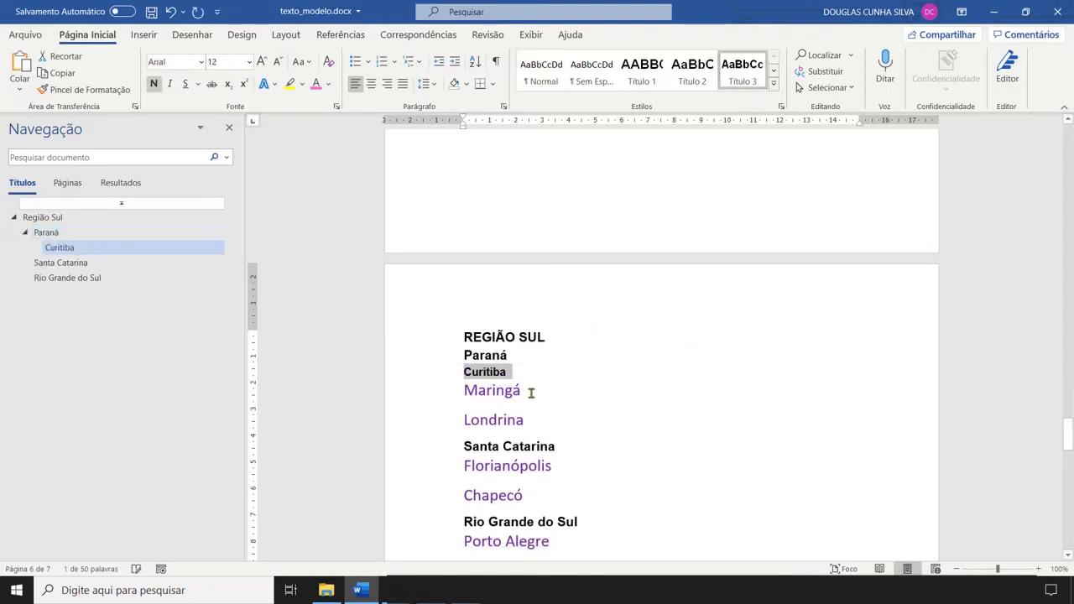
drag(531, 393, 462, 391)
key(ctrl+alt+3)
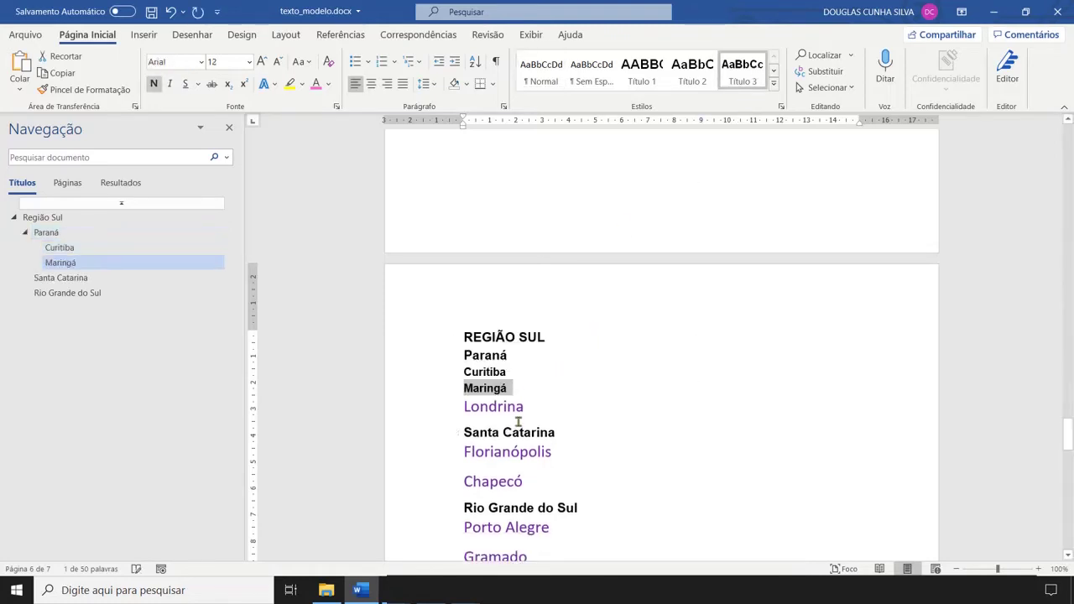
drag(530, 409, 462, 408)
key(ctrl+alt+3)
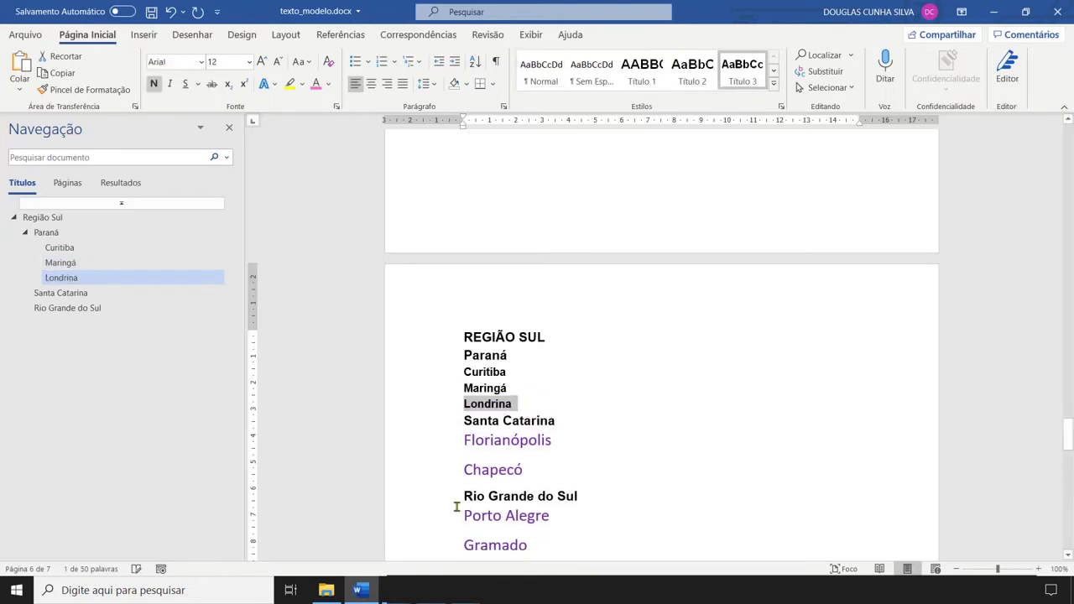
click(524, 408)
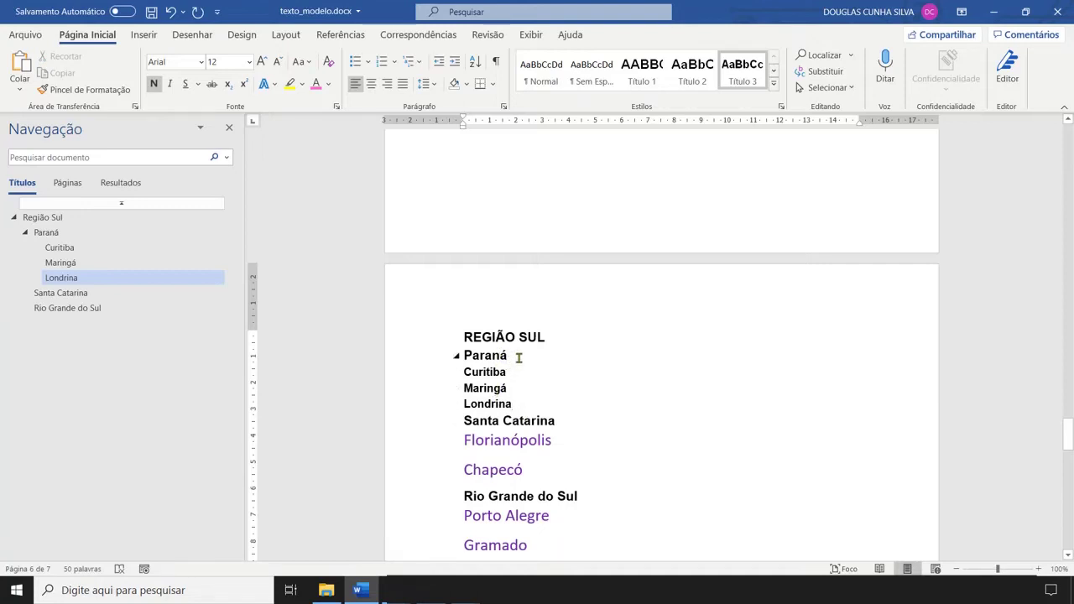
Step: Insert a blank line and generated placeholder text with =lorem(3,4) between the "REGIÃO SUL" and "Paraná" headings
click(563, 336)
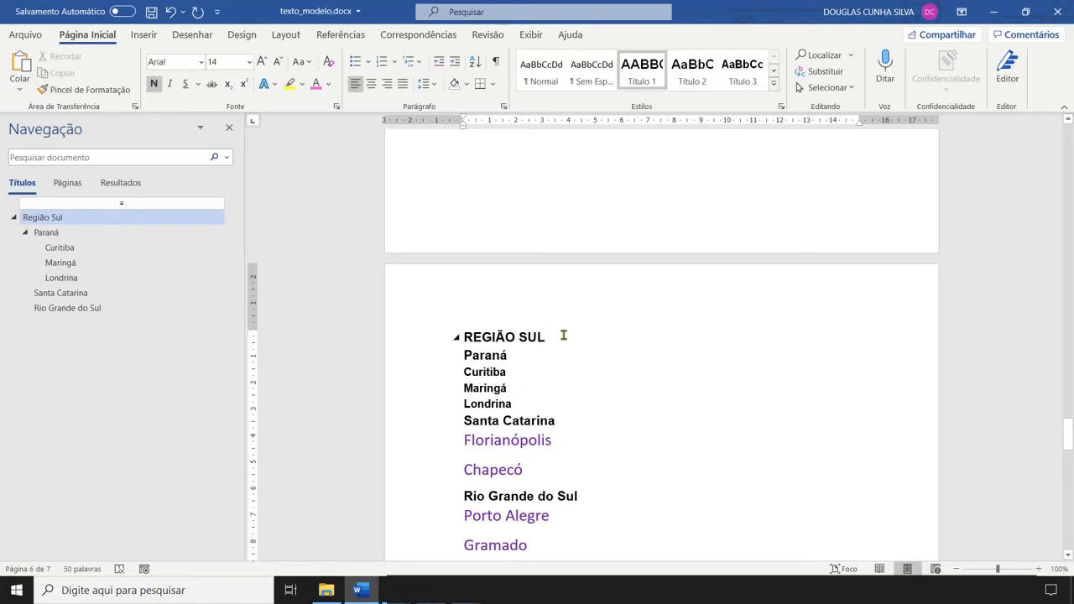
key(Return)
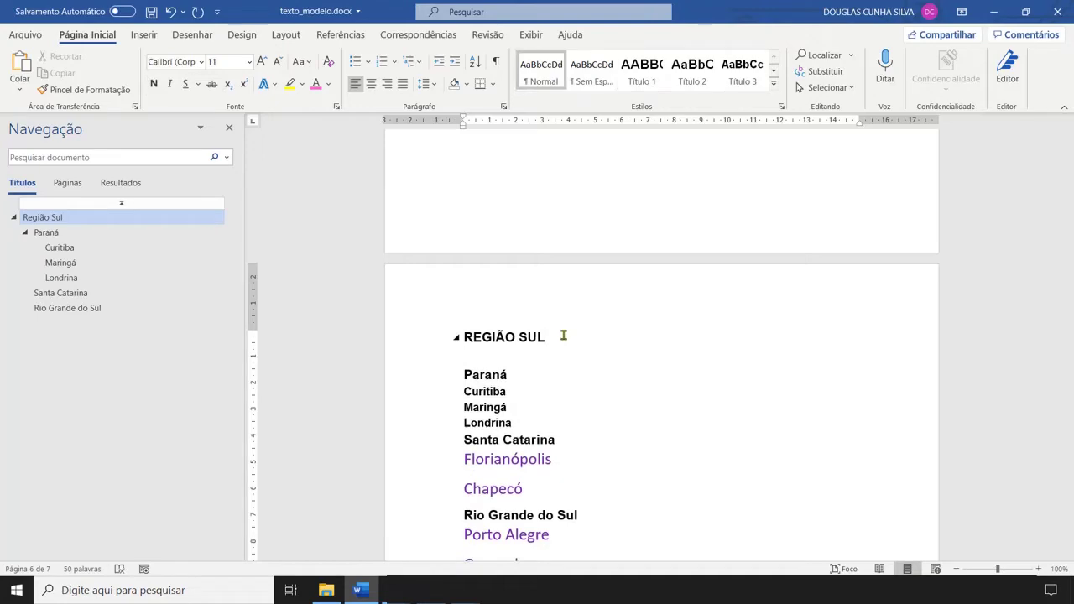
key(Return)
text(=ç)
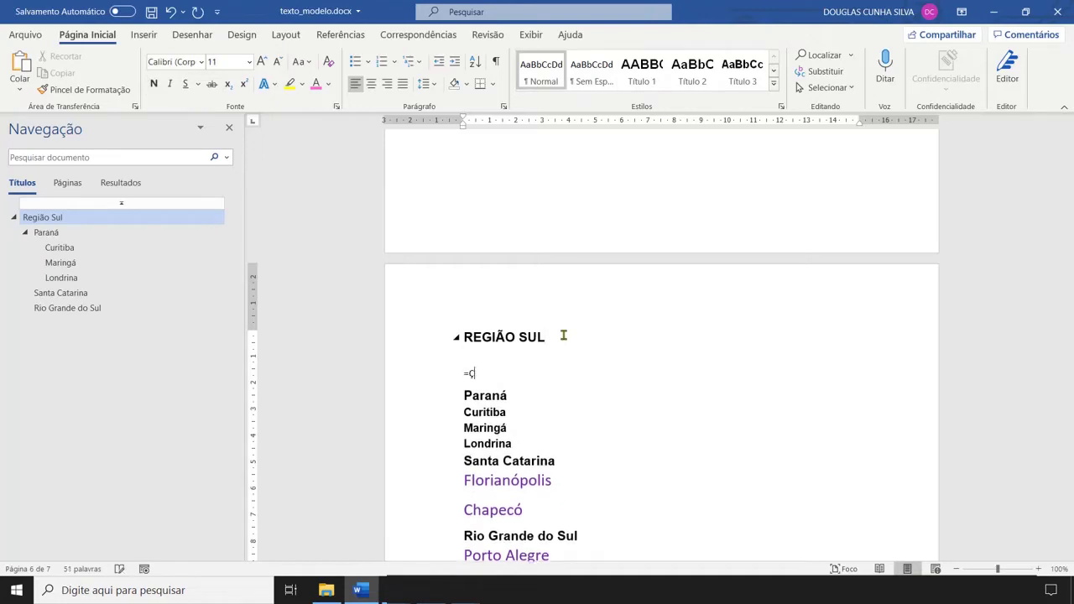
key(BackSpace)
text(lorem)
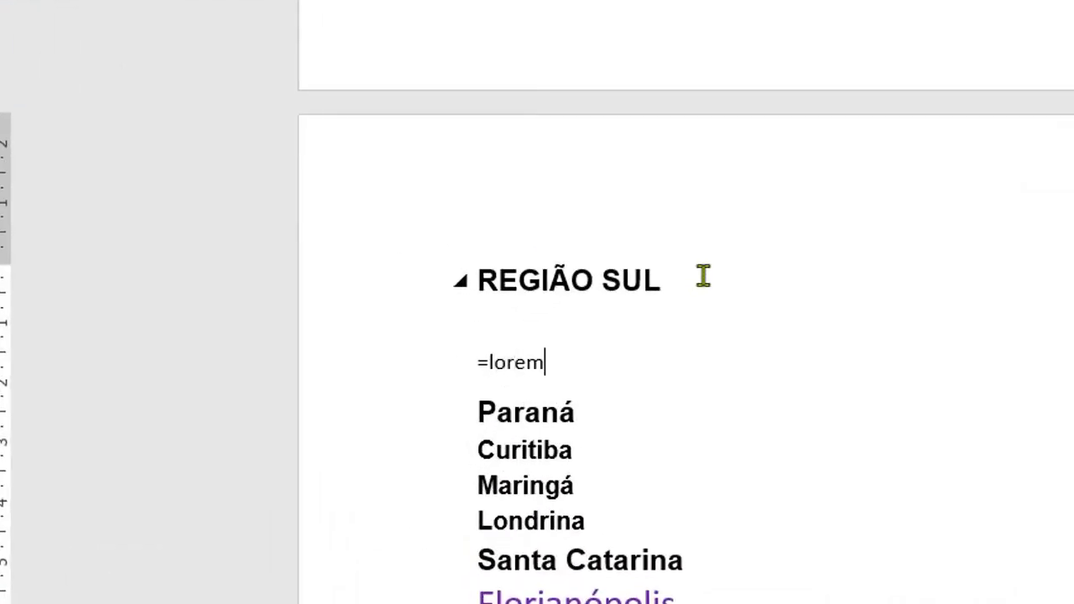
text((3,4))
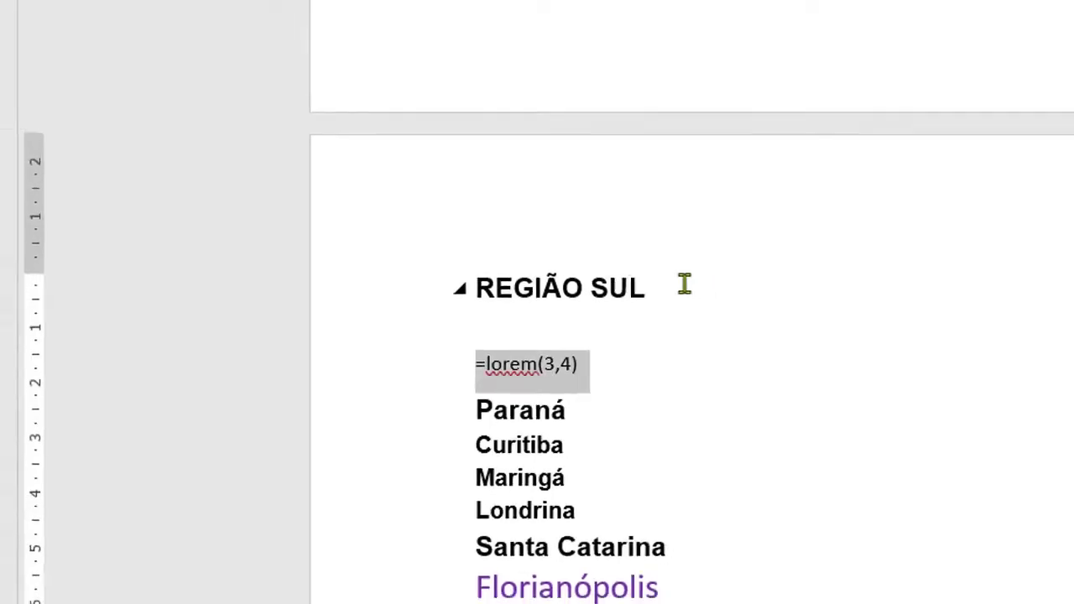
key(Return)
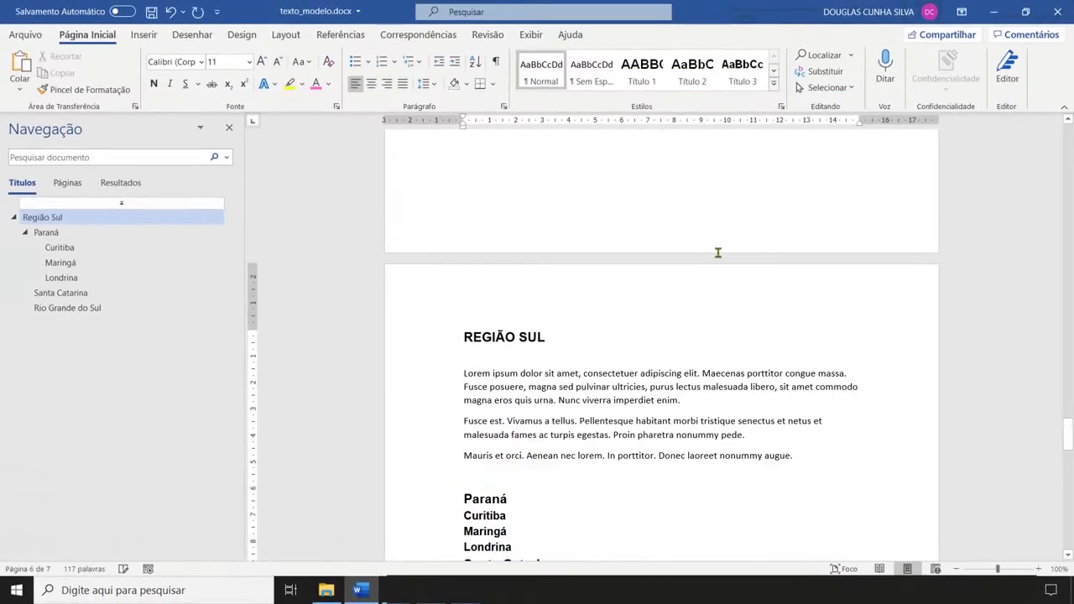
Step: Add the same placeholder paragraphs under each state and city from Paraná through Gramado, and under "Região Sudeste"
scroll(719, 252, down, 3)
click(526, 333)
key(Return)
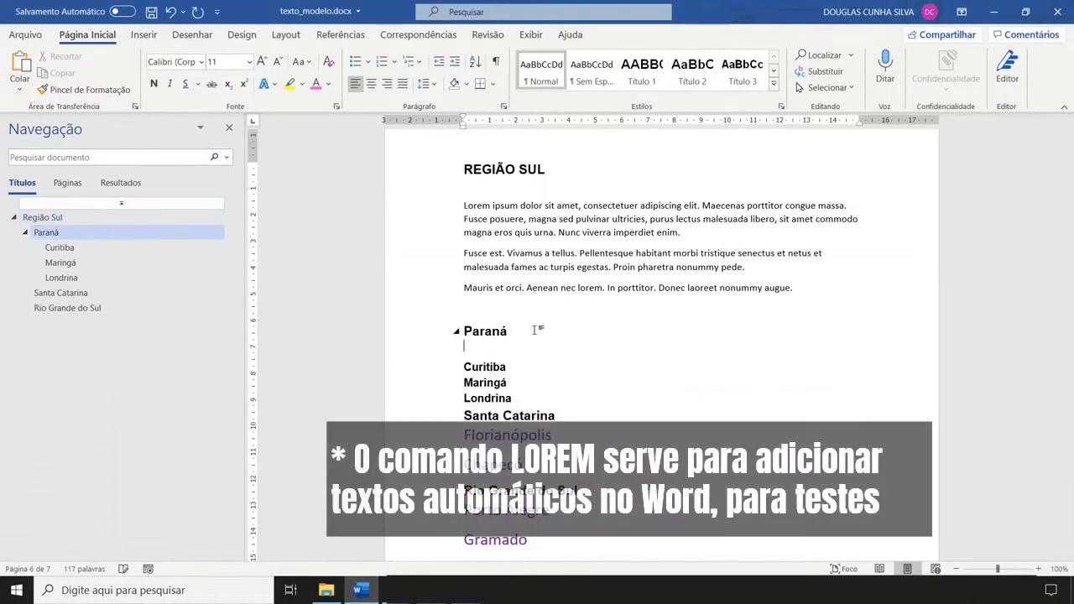
key(Return)
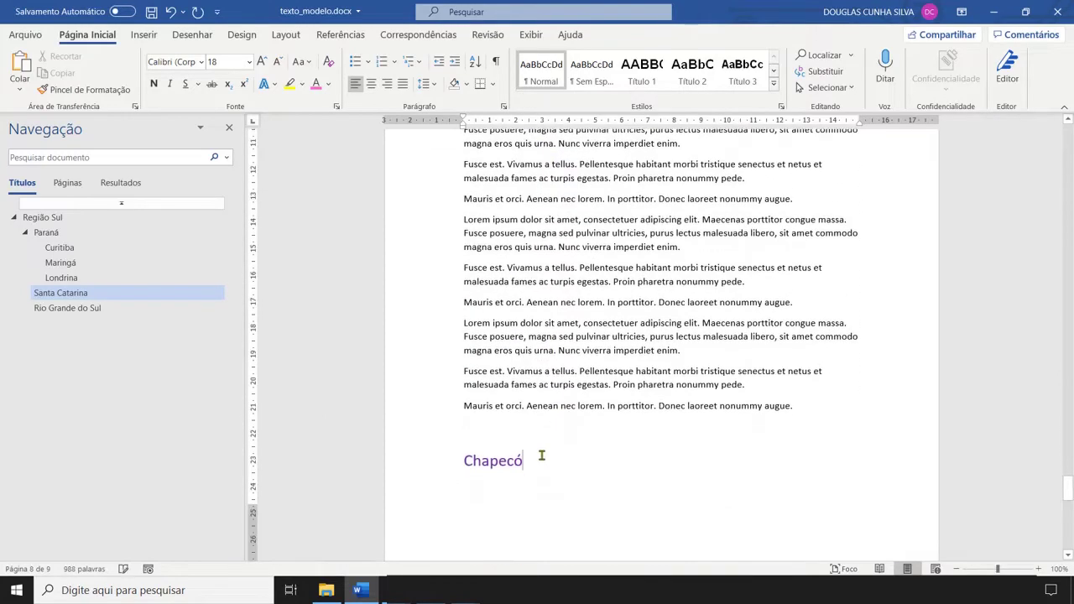
key(Return)
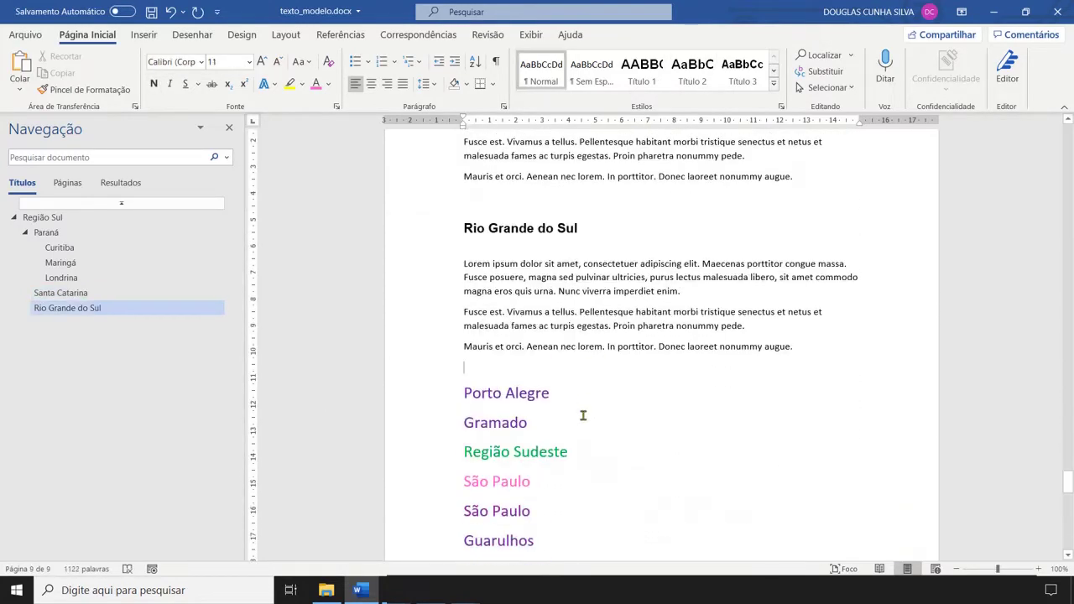
click(583, 391)
key(Return)
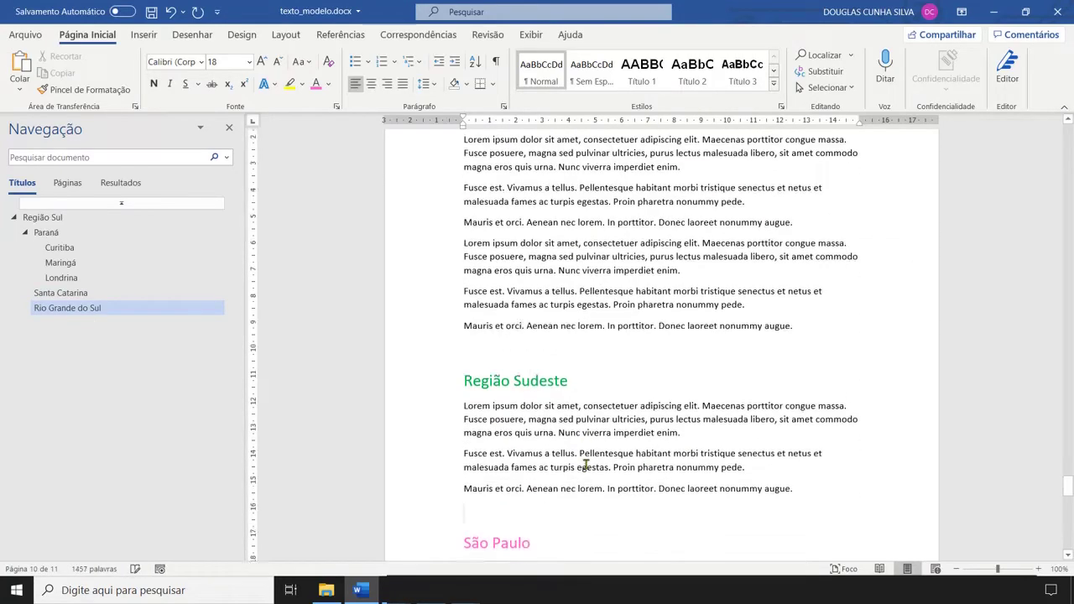
Step: Add the placeholder paragraphs under the remaining states and cities, from São Paulo through Vitória
scroll(585, 464, down, 2)
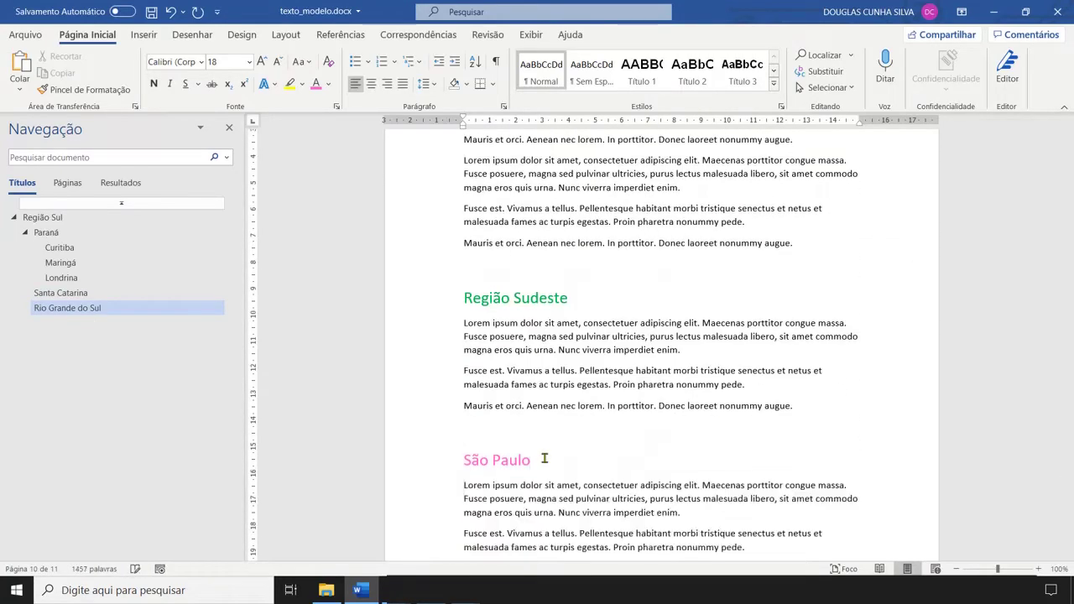
scroll(546, 456, down, 1)
scroll(544, 456, down, 2)
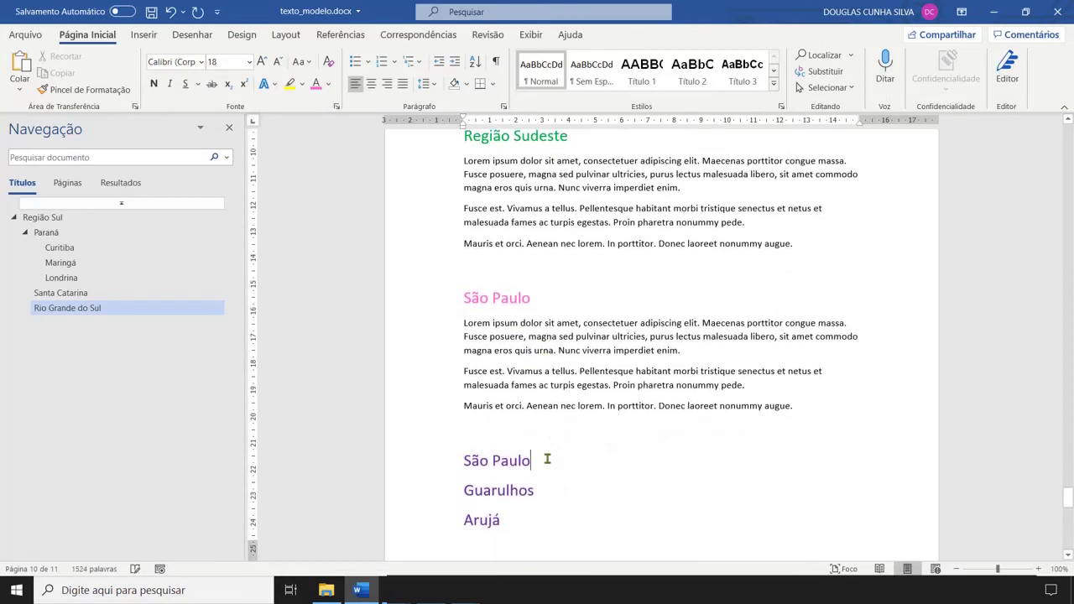
key(Return)
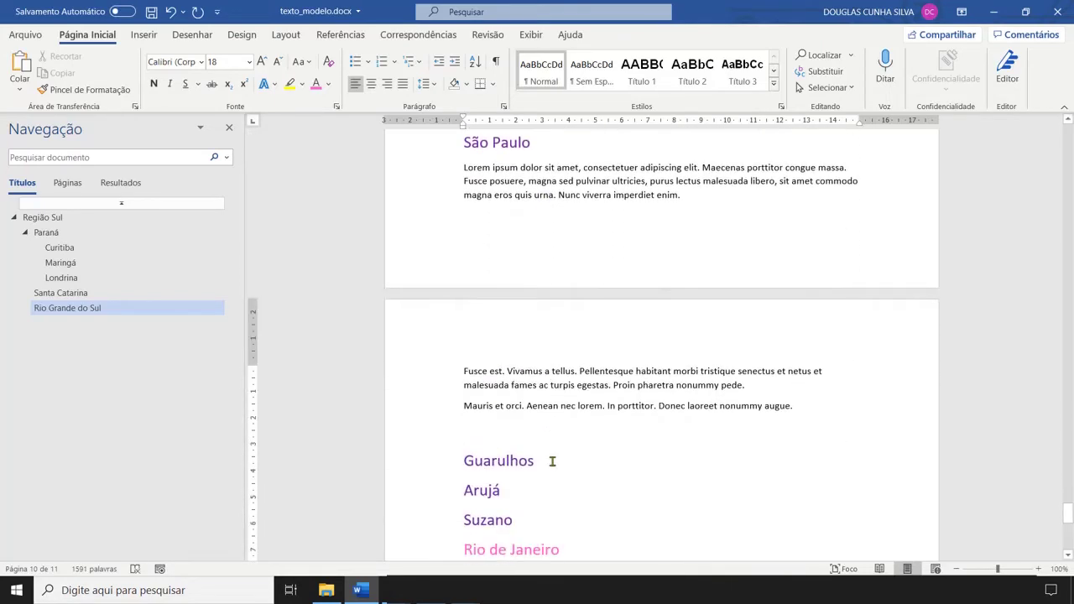
click(553, 461)
key(Return)
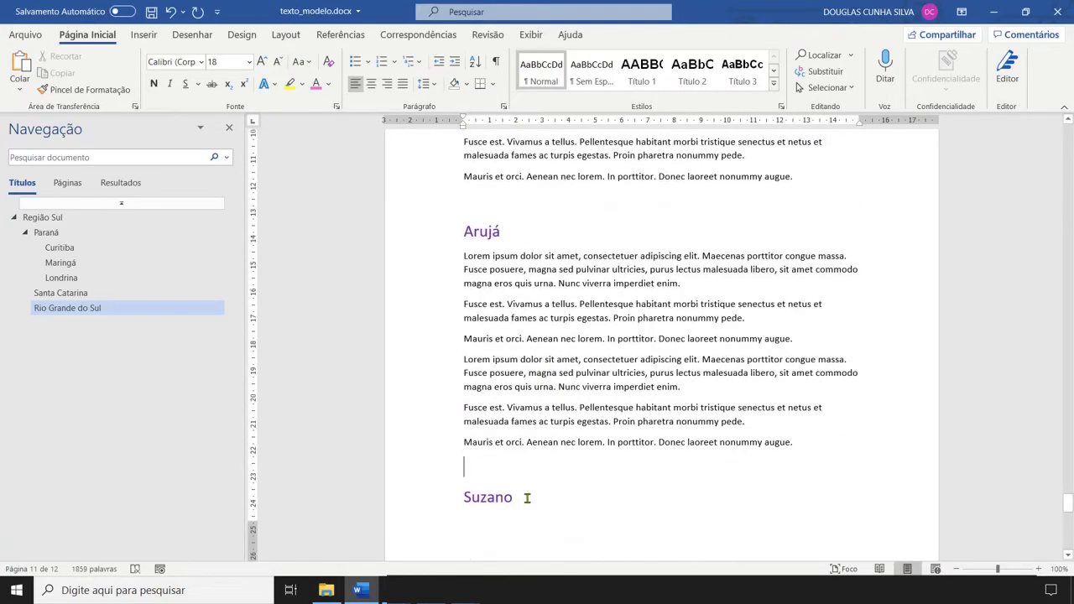
click(527, 495)
key(Return)
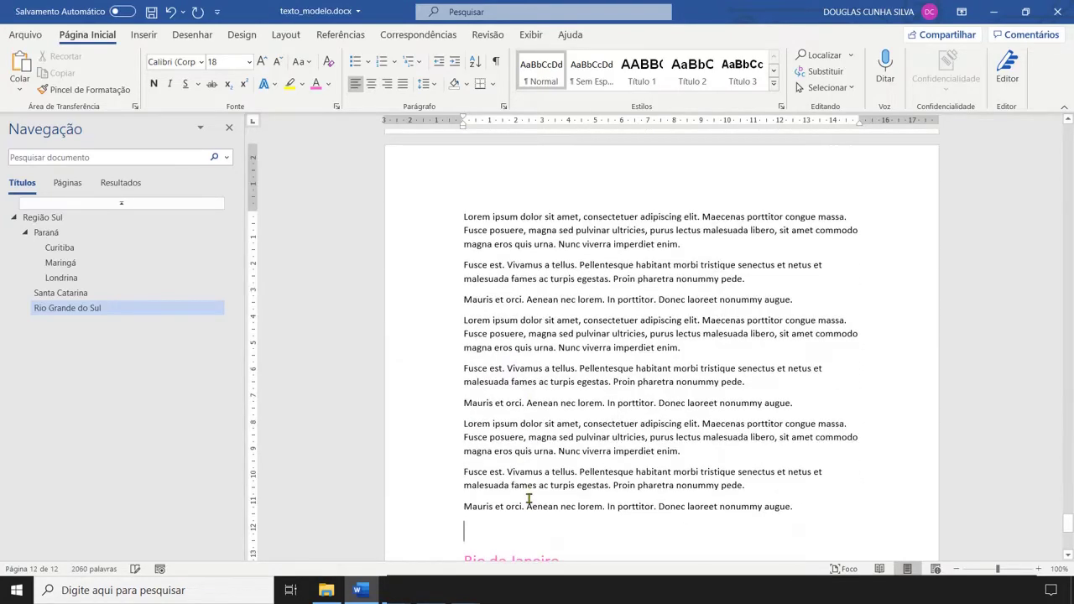
key(Return)
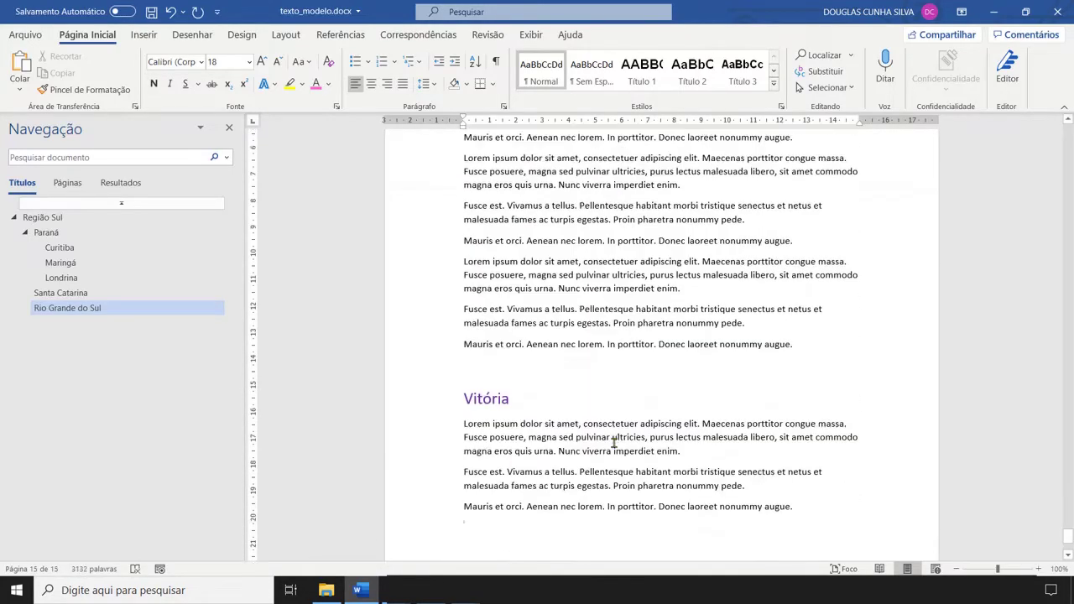
Step: Review the filled-in sections from Vitória back up to the "REGIÃO SUL" heading
scroll(614, 445, up, 15)
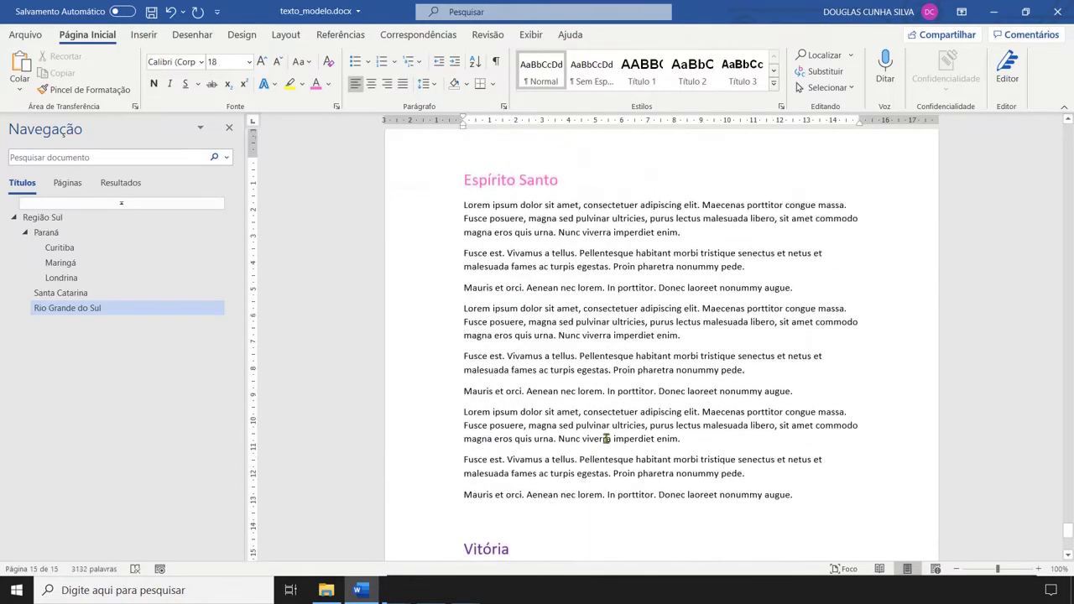
scroll(598, 439, up, 15)
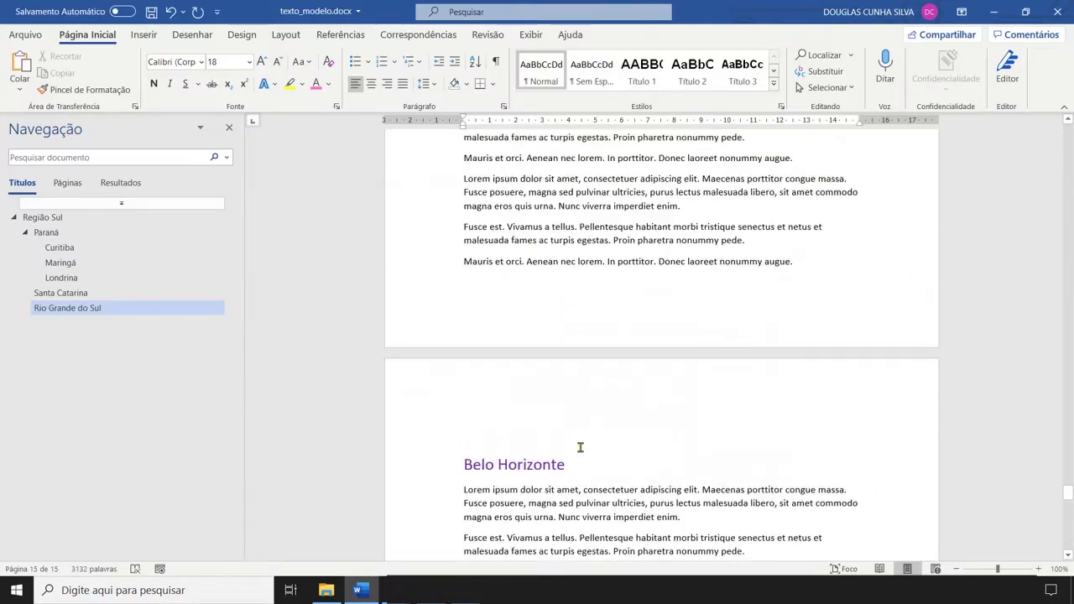
scroll(546, 453, up, 15)
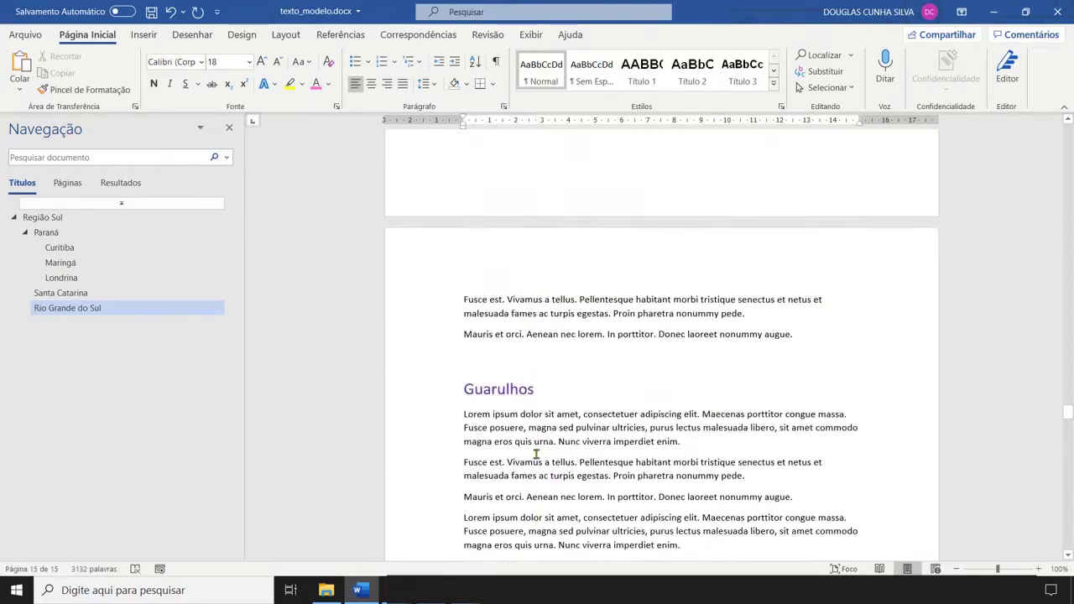
scroll(533, 454, up, 15)
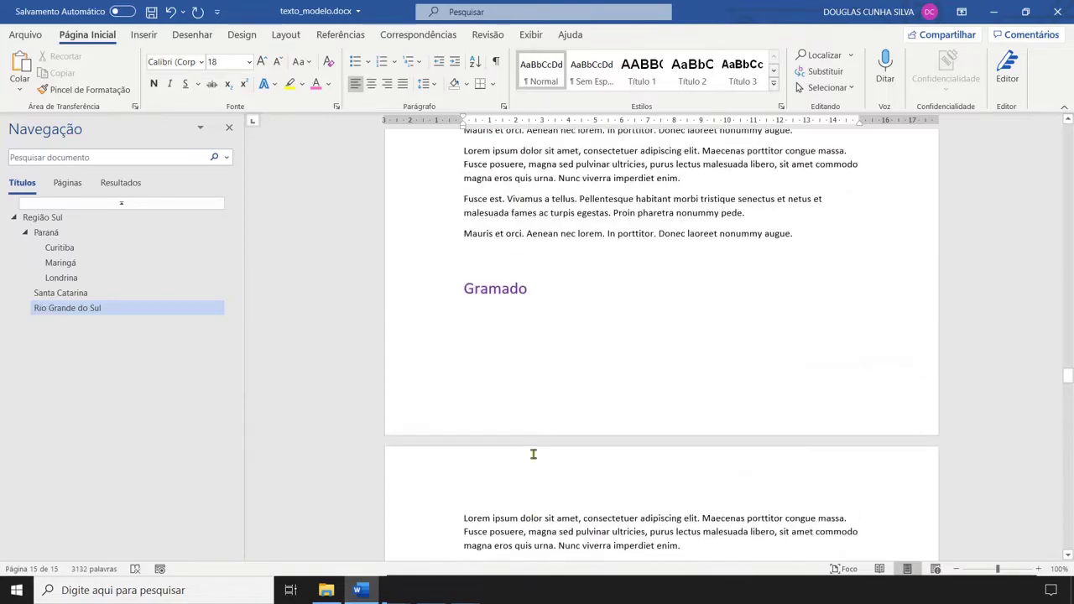
scroll(526, 457, up, 15)
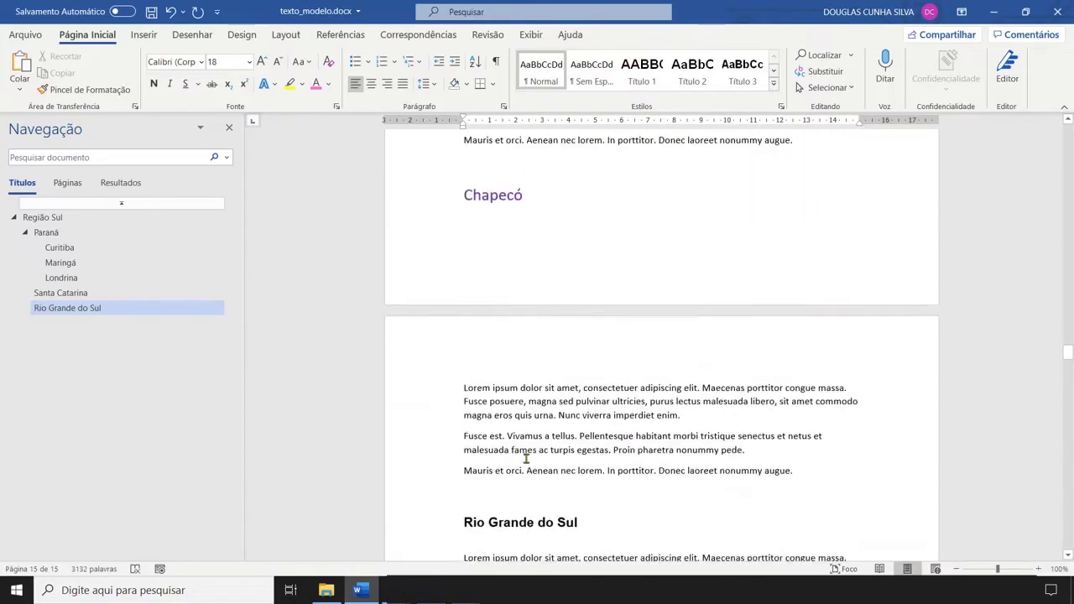
scroll(529, 451, up, 10)
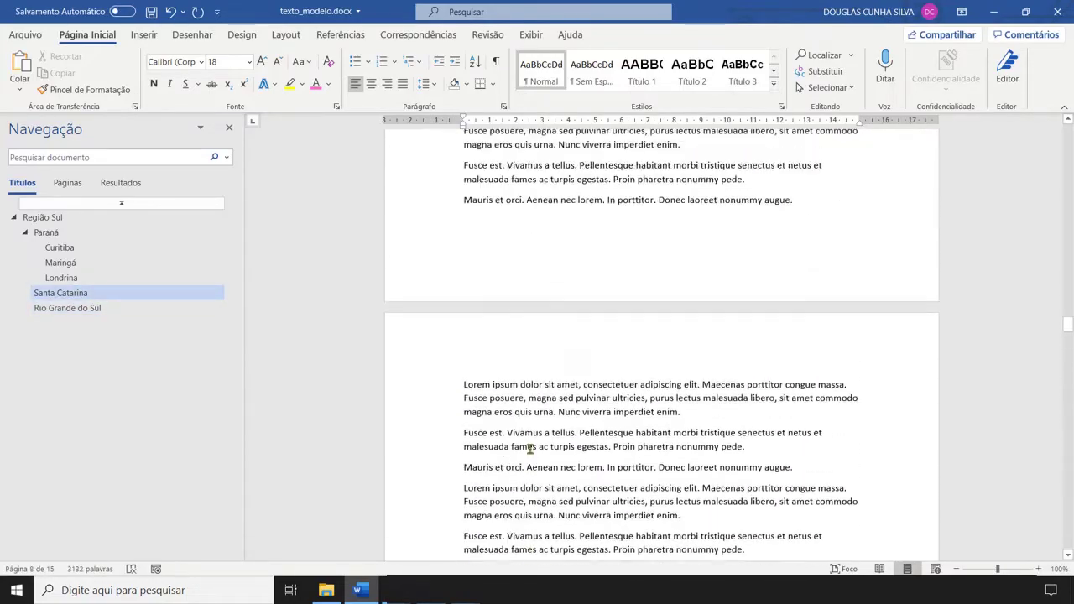
scroll(529, 451, up, 12)
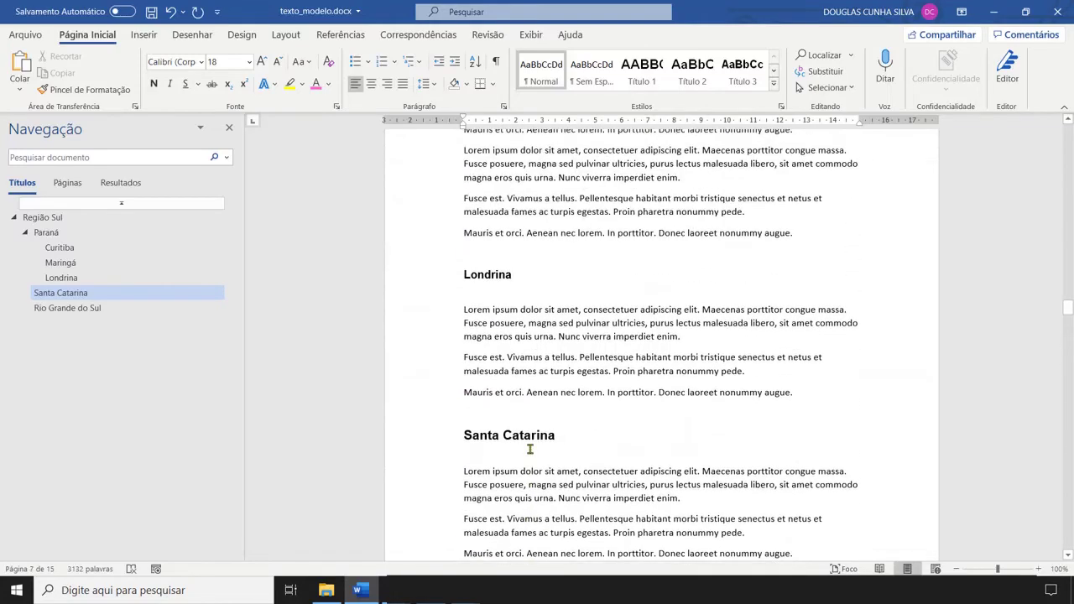
scroll(529, 403, up, 12)
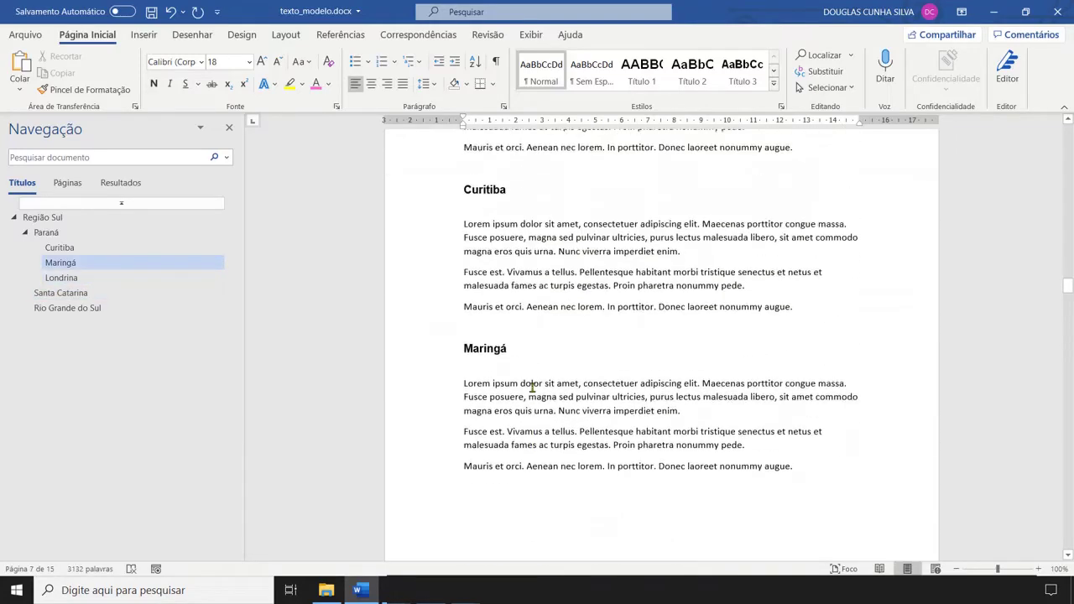
scroll(534, 400, down, 2)
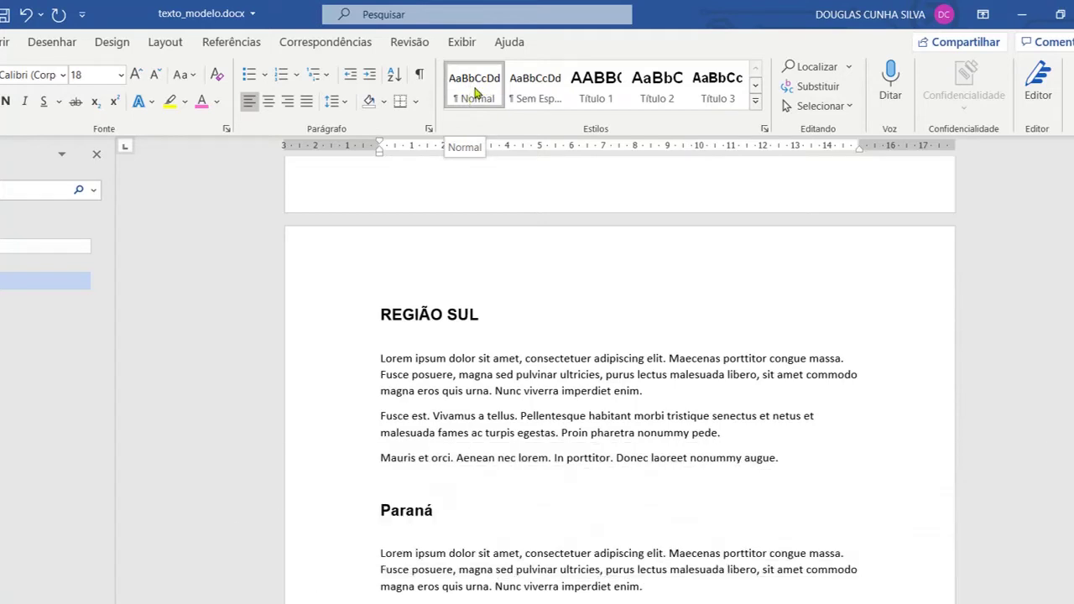
Step: Modify the Normal style to use the Arial font at size 12
right_click(476, 93)
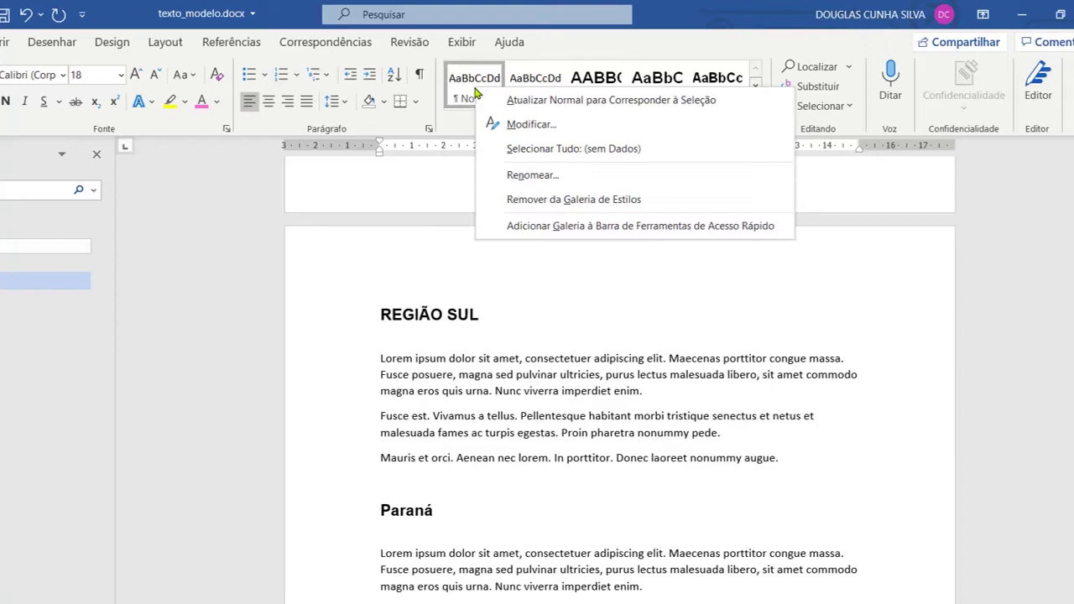
click(518, 125)
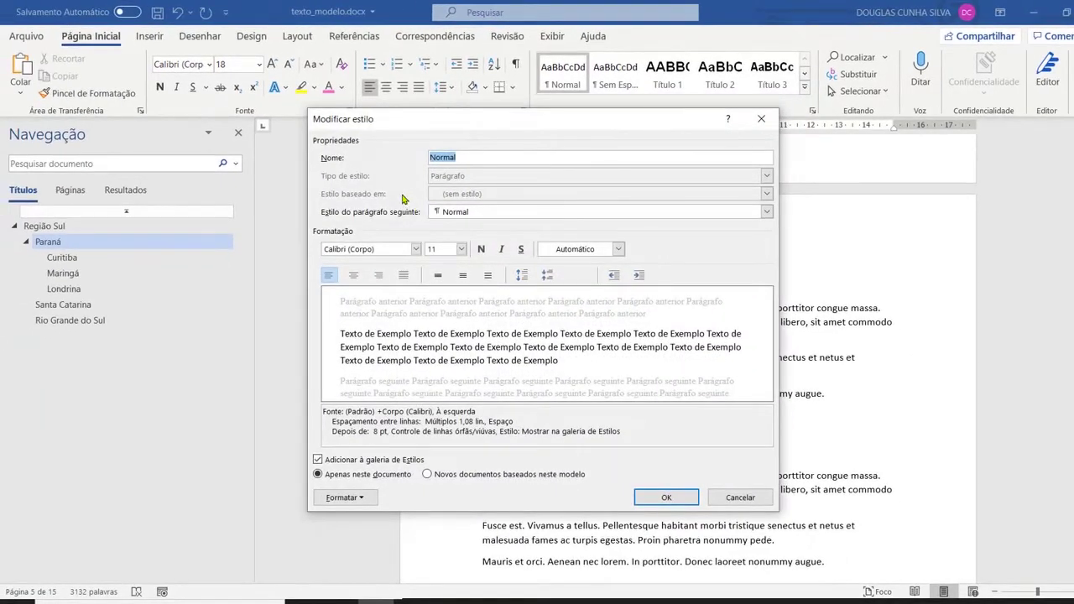
click(416, 250)
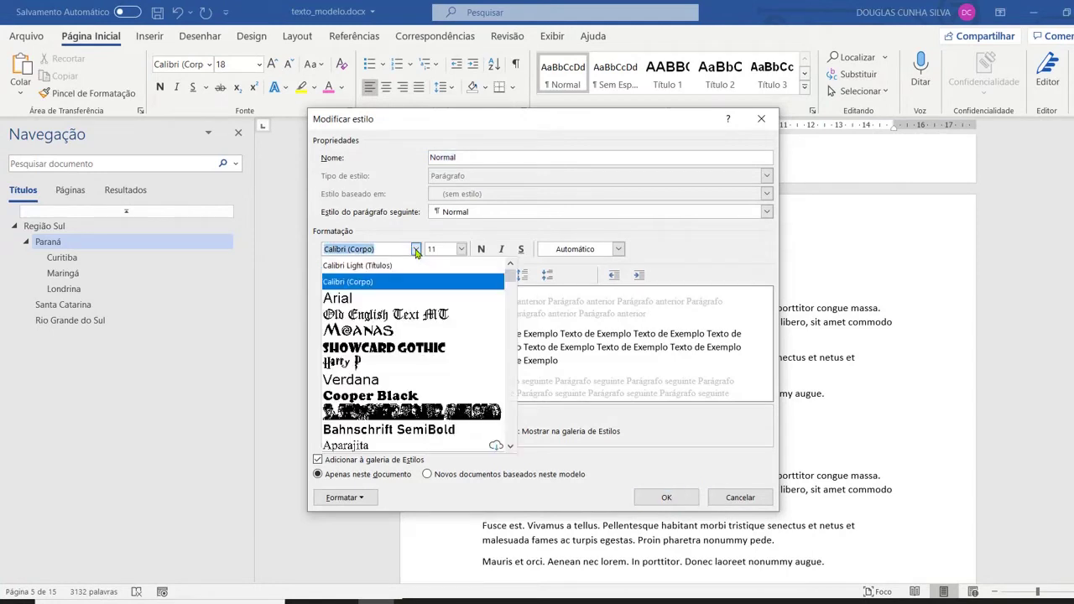
click(432, 298)
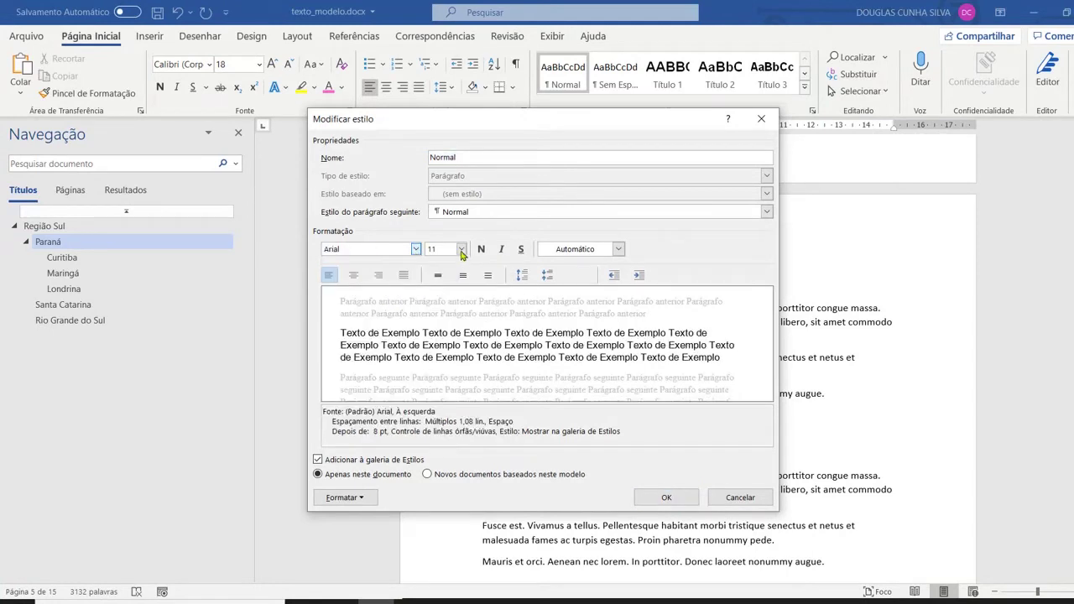
click(461, 250)
click(433, 307)
Step: Set the Normal style's paragraphs to justified alignment with 6 pt spacing after and 1.5 line spacing, and apply the style changes
click(344, 497)
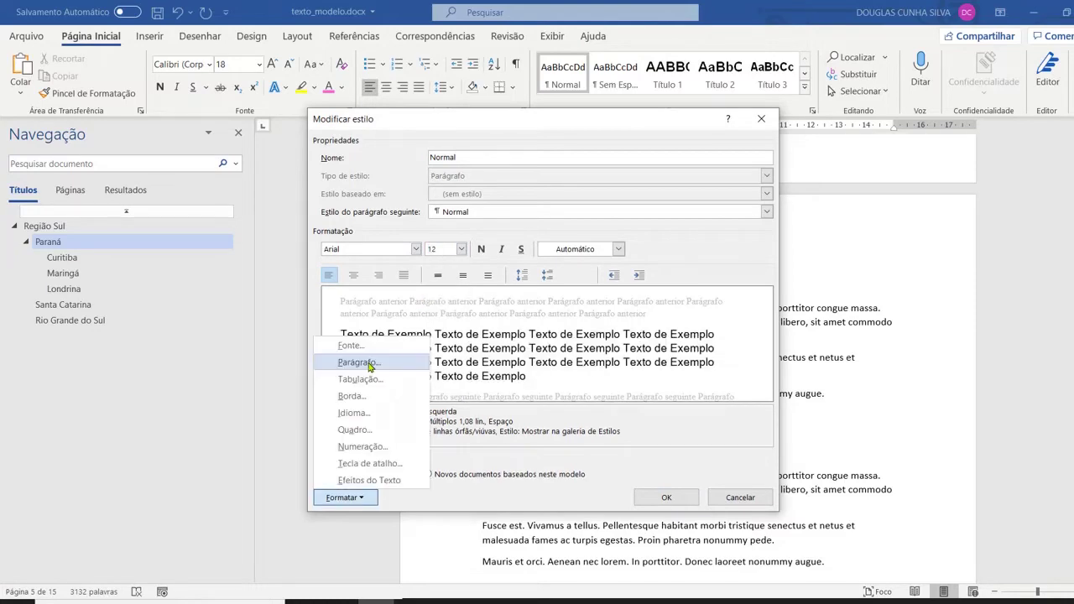
click(359, 362)
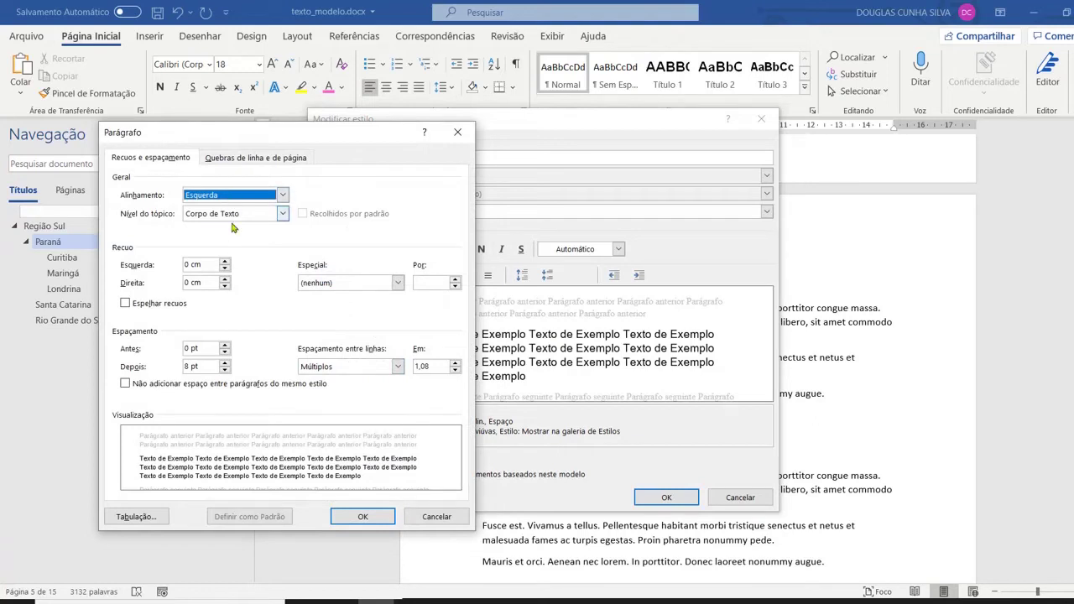
click(256, 195)
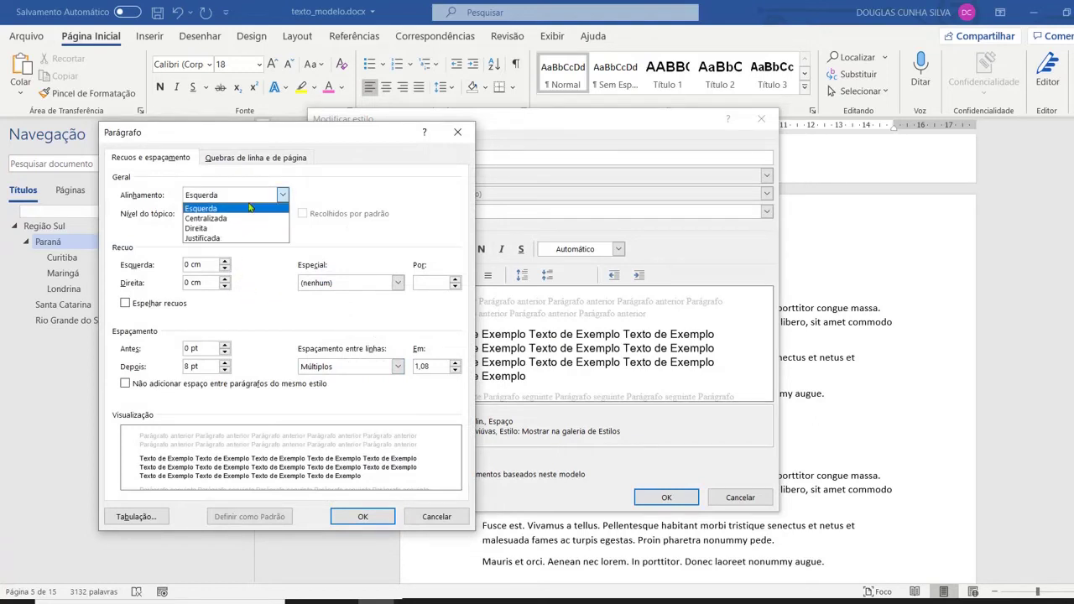
click(224, 240)
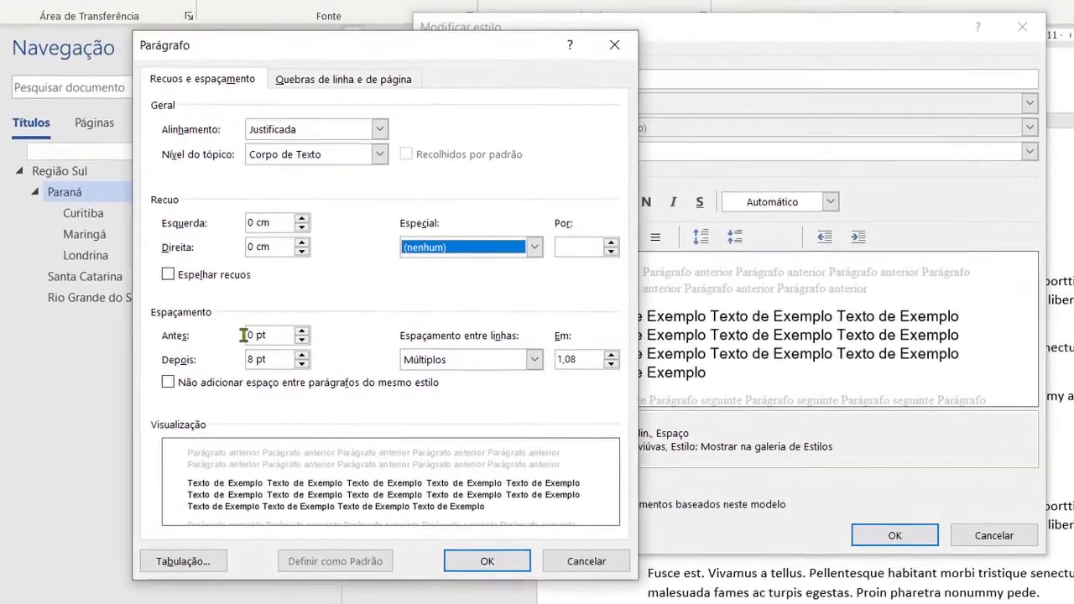
click(301, 364)
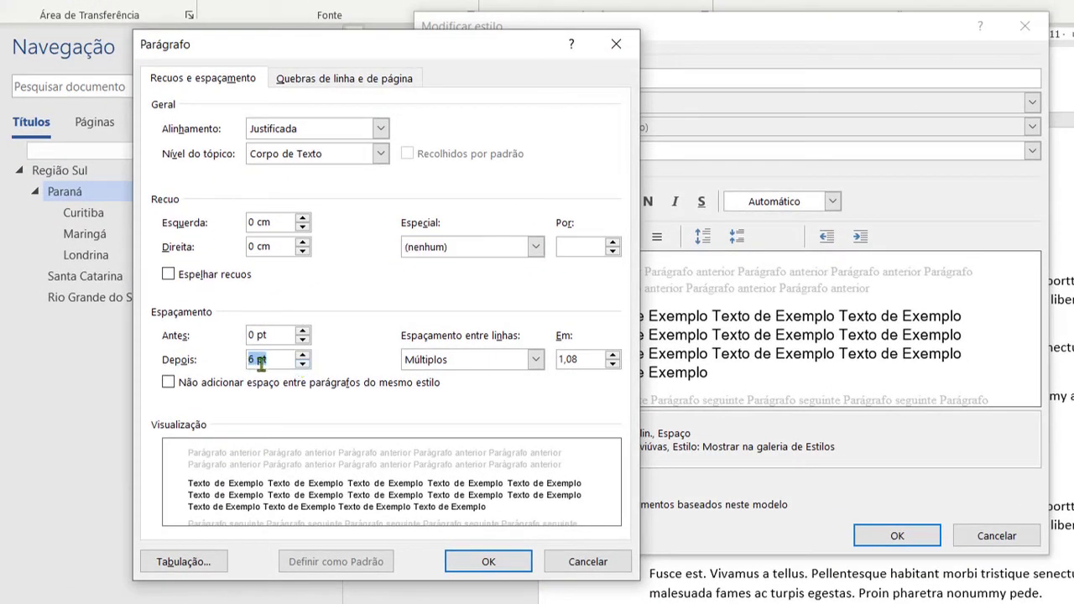
click(535, 360)
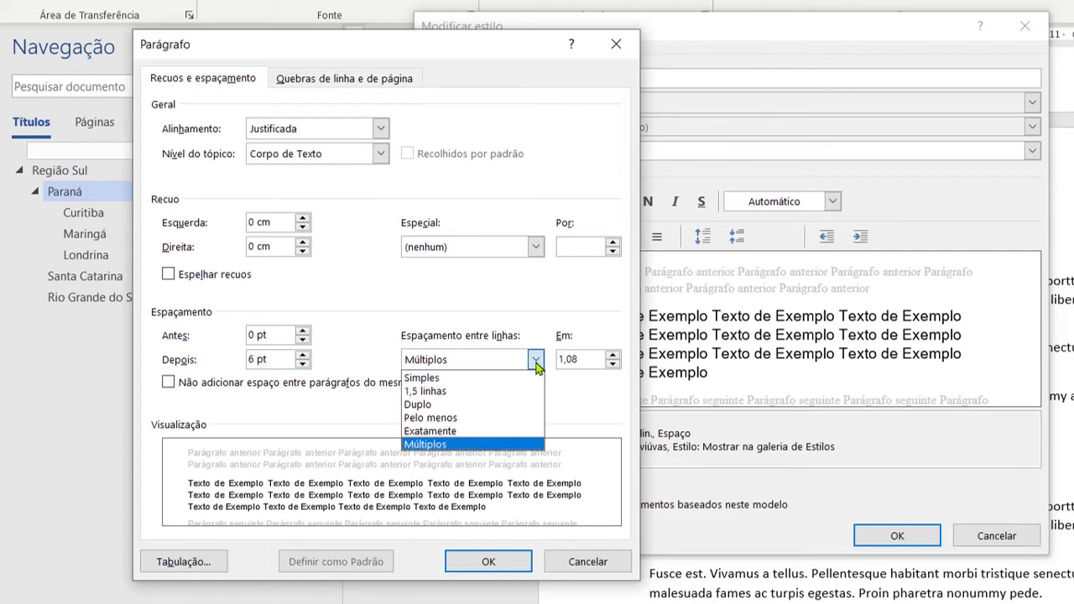
click(438, 392)
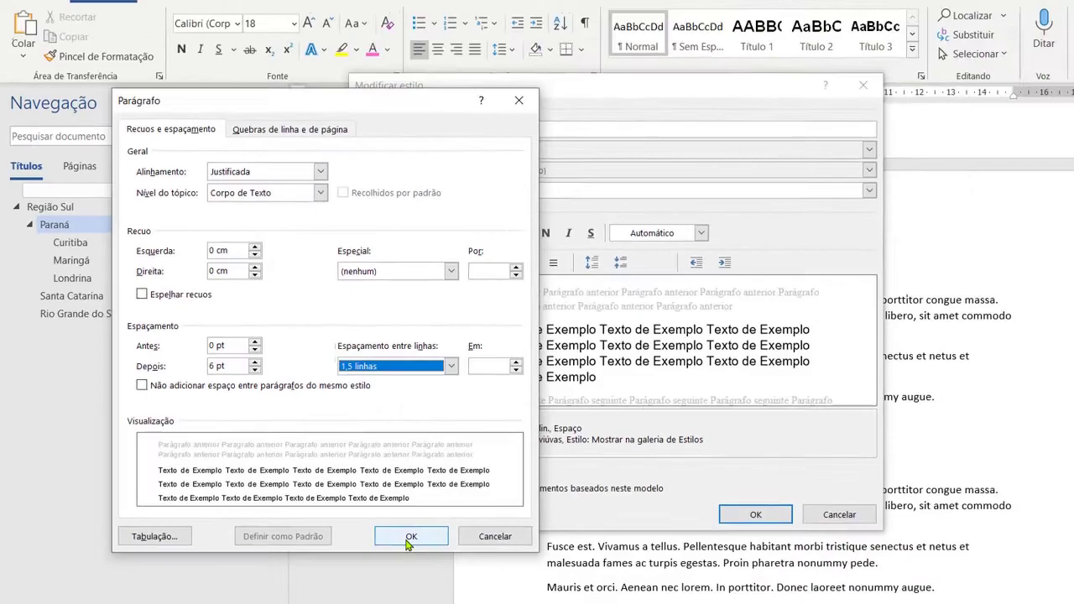
click(466, 553)
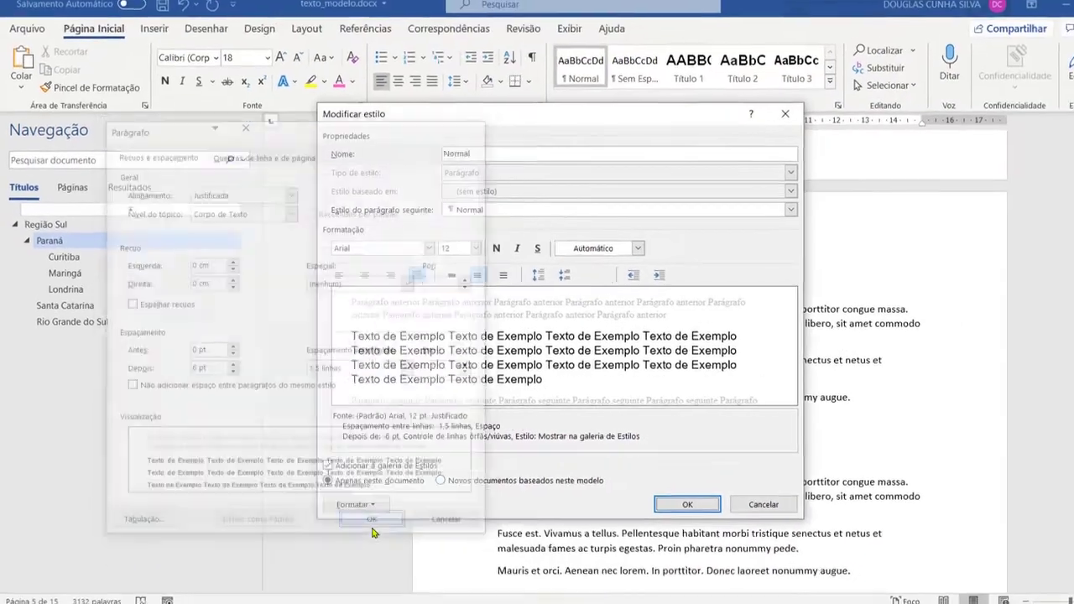
click(673, 502)
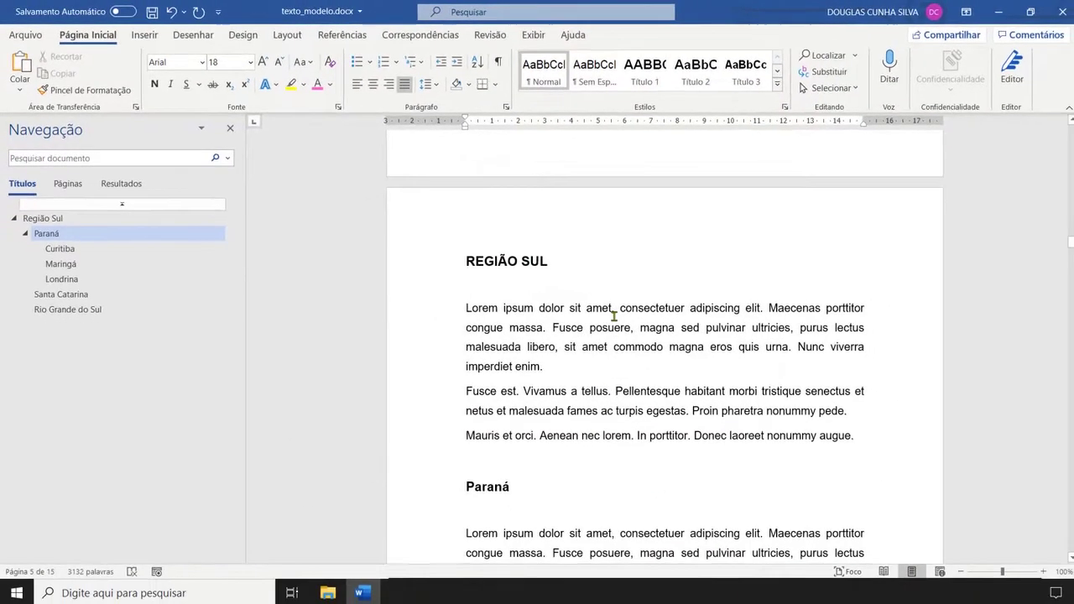
Step: Add more placeholder paragraphs at the very end of the document with =lorem(3,4)
scroll(638, 306, down, 6)
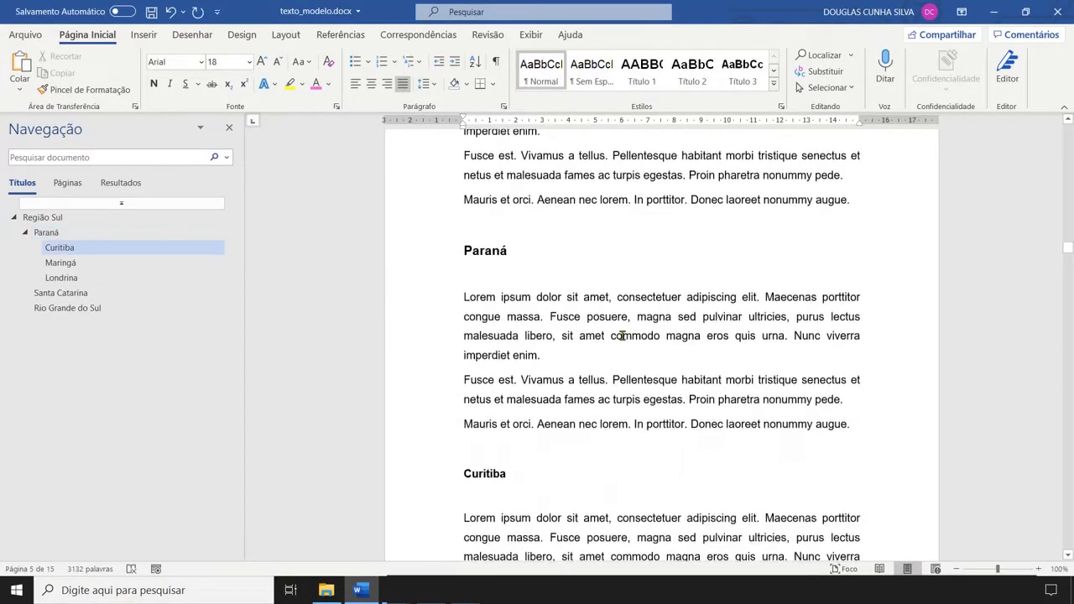
scroll(512, 348, down, 10)
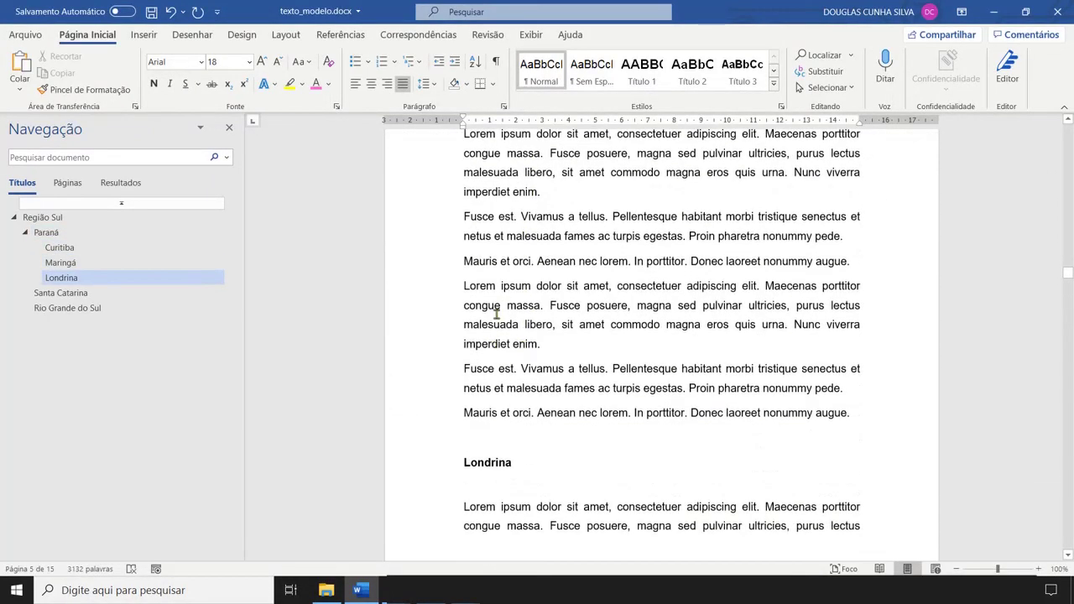
drag(1065, 272, 1068, 505)
scroll(554, 193, down, 10)
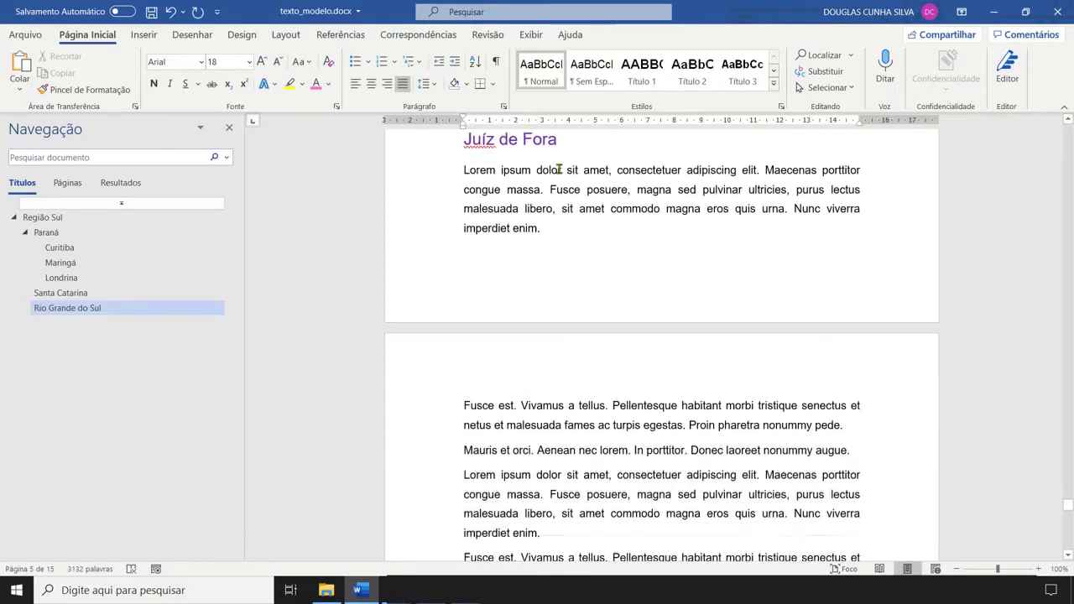
scroll(562, 226, down, 15)
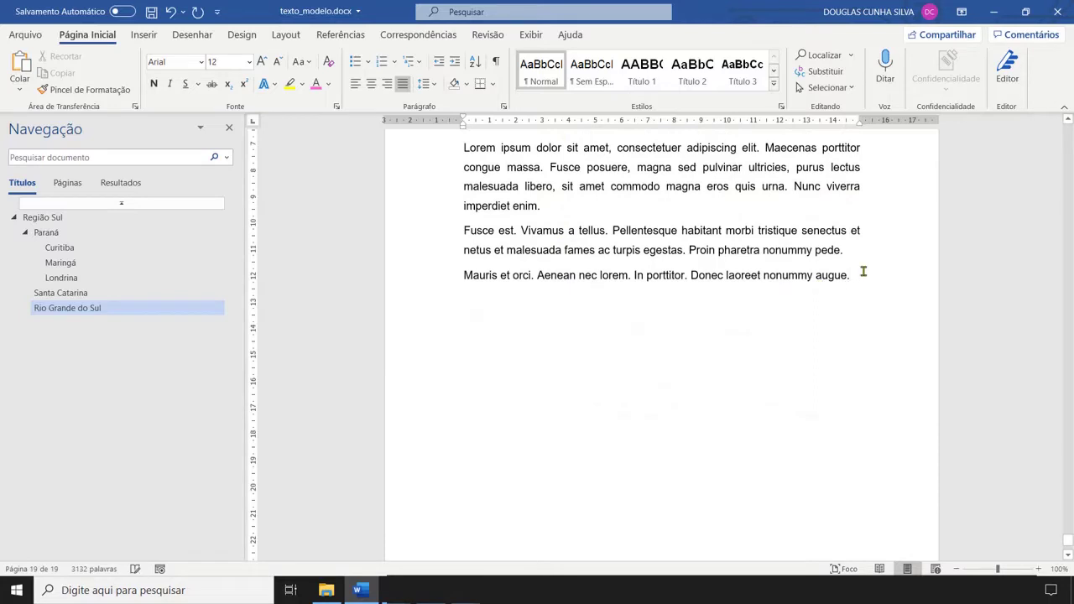
key(Return)
text(=lorem)
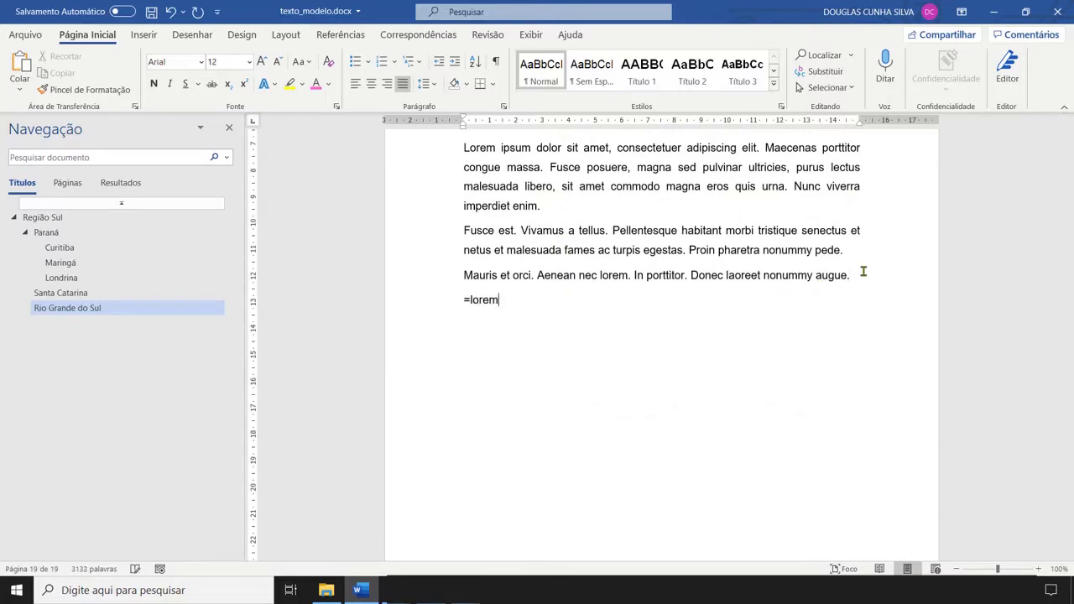
text((3,4))
key(Return)
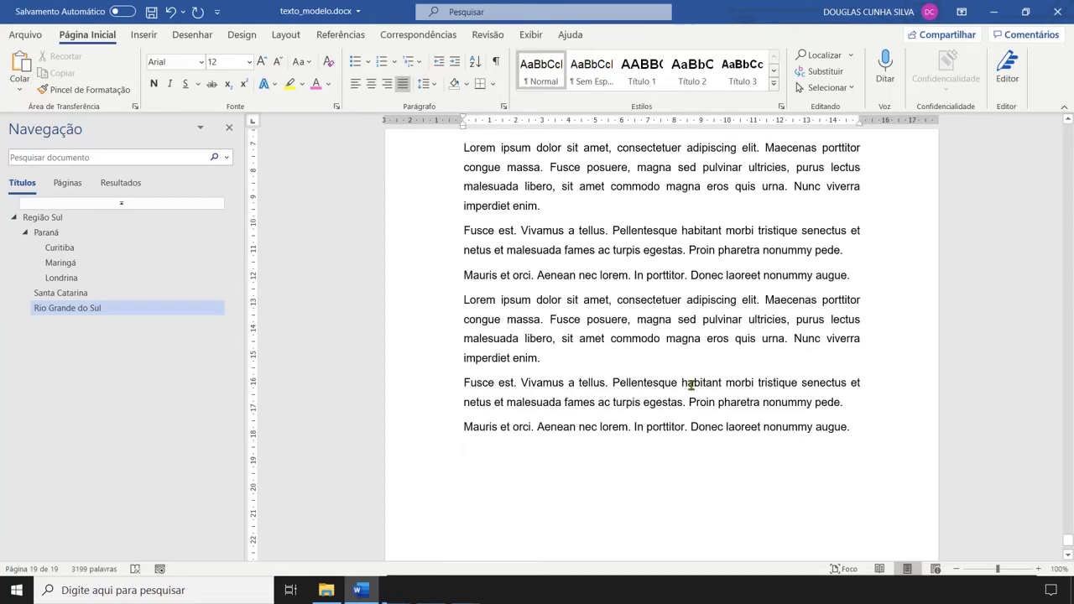
Step: Add blank lines after the final paragraph and enlarge the font size there to 18
key(Return)
key(Return)
key(ctrl+shift+greater)
key(ctrl+shift+greater)
key(ctrl+shift+greater)
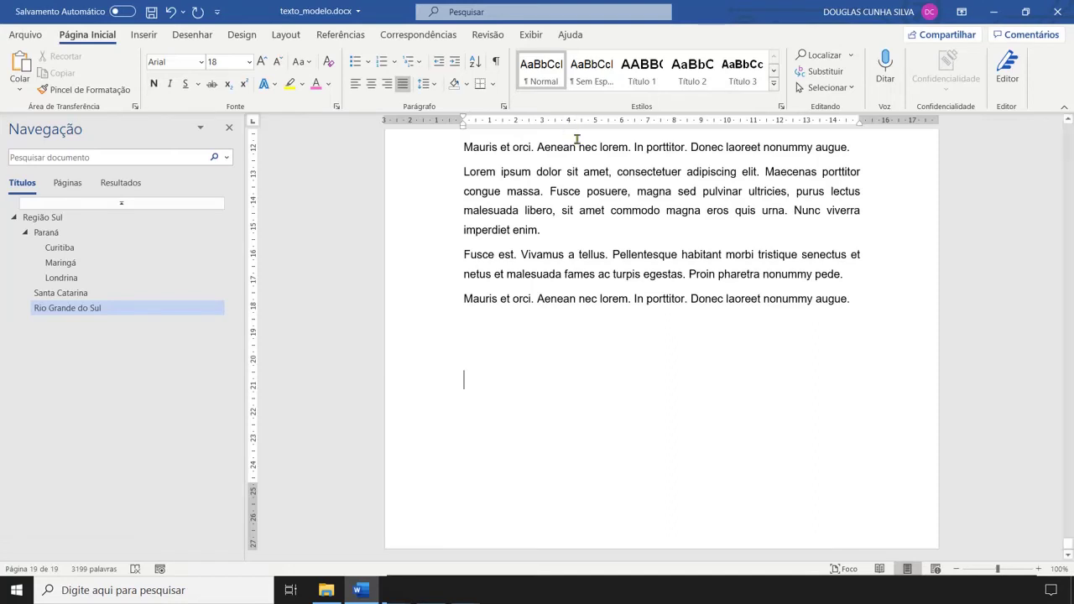
Step: Format the last "Lorem ipsum" paragraph as a long quotation with a 4 cm left indent, font size 11 and 1.0 line spacing
triple_click(464, 171)
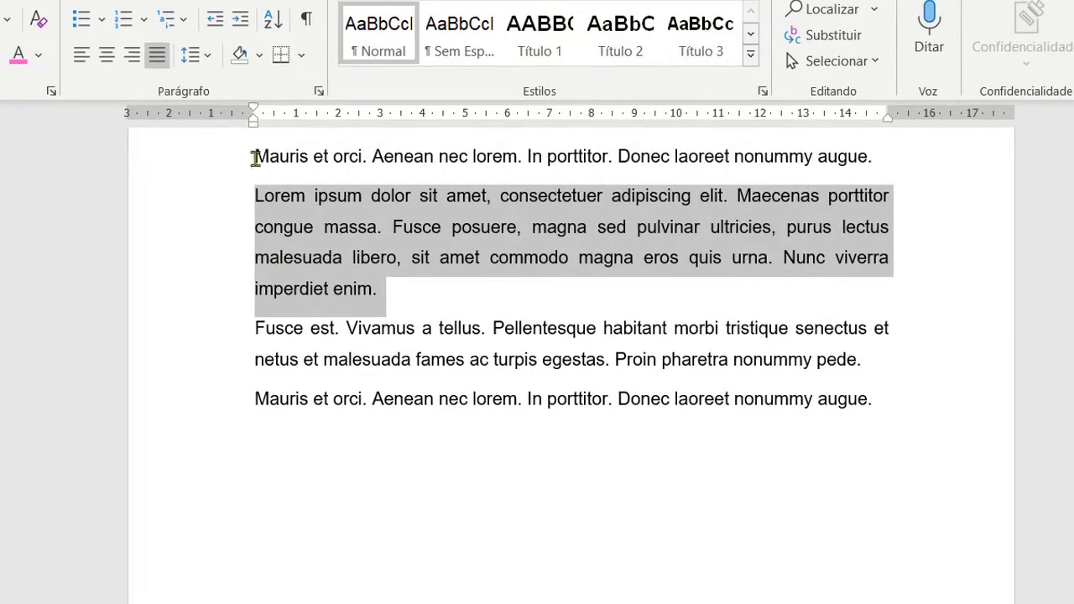
drag(254, 122, 425, 125)
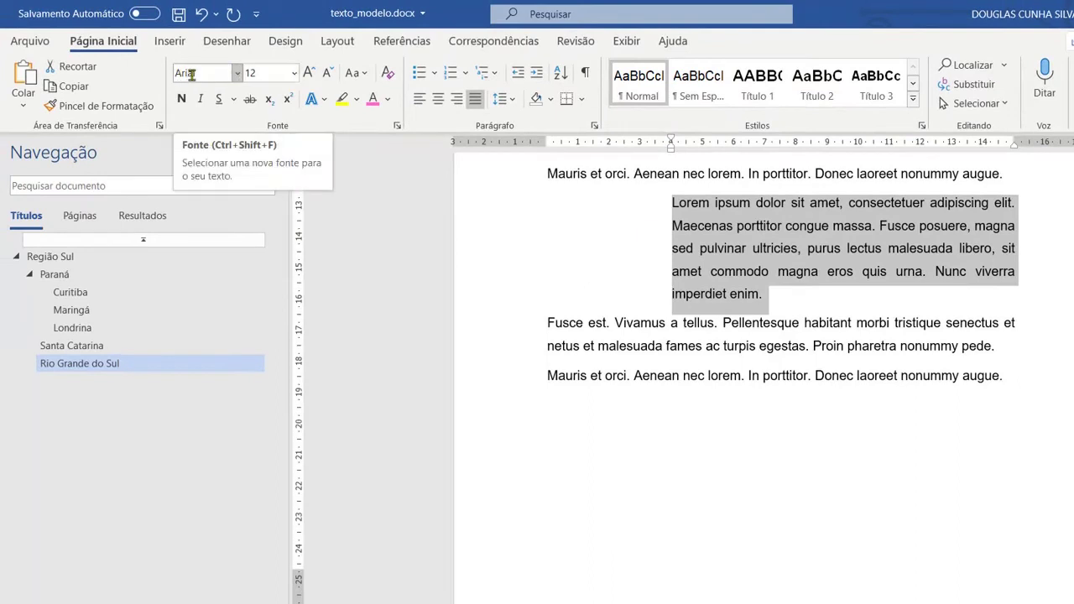
click(327, 73)
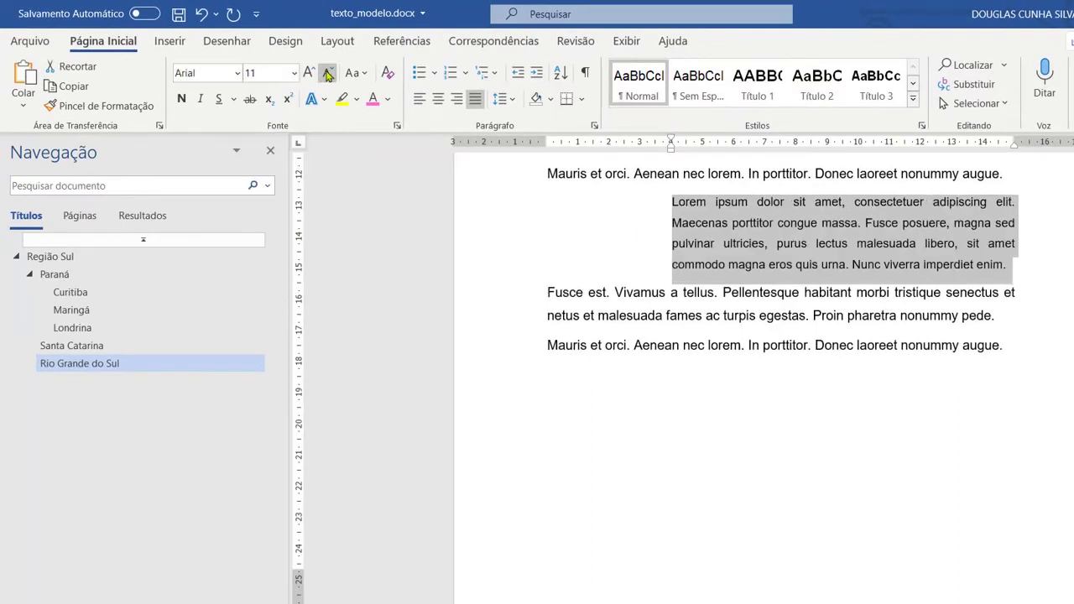
click(513, 99)
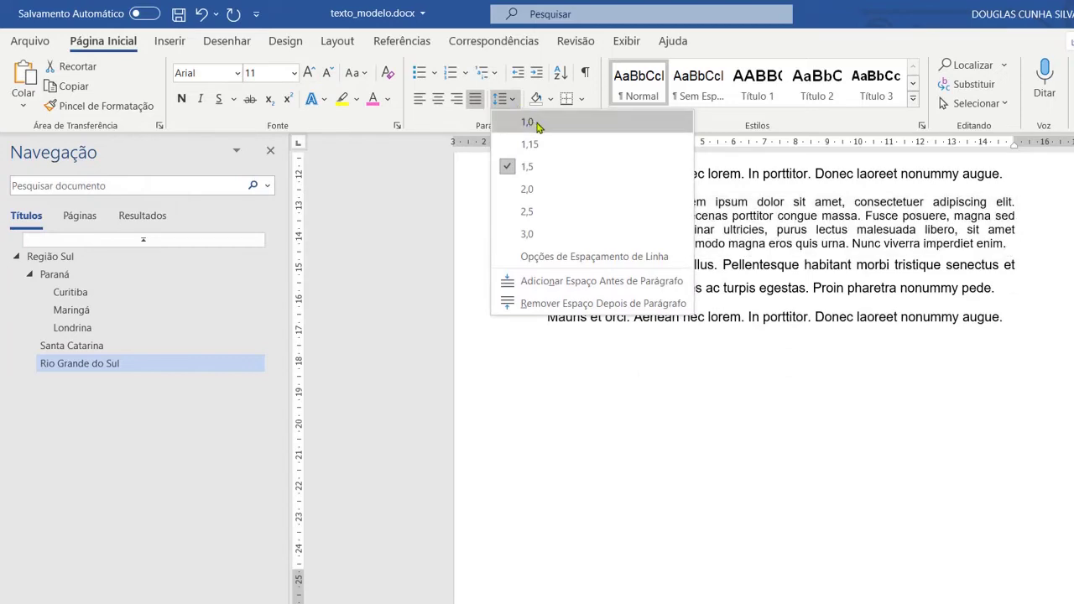
click(537, 123)
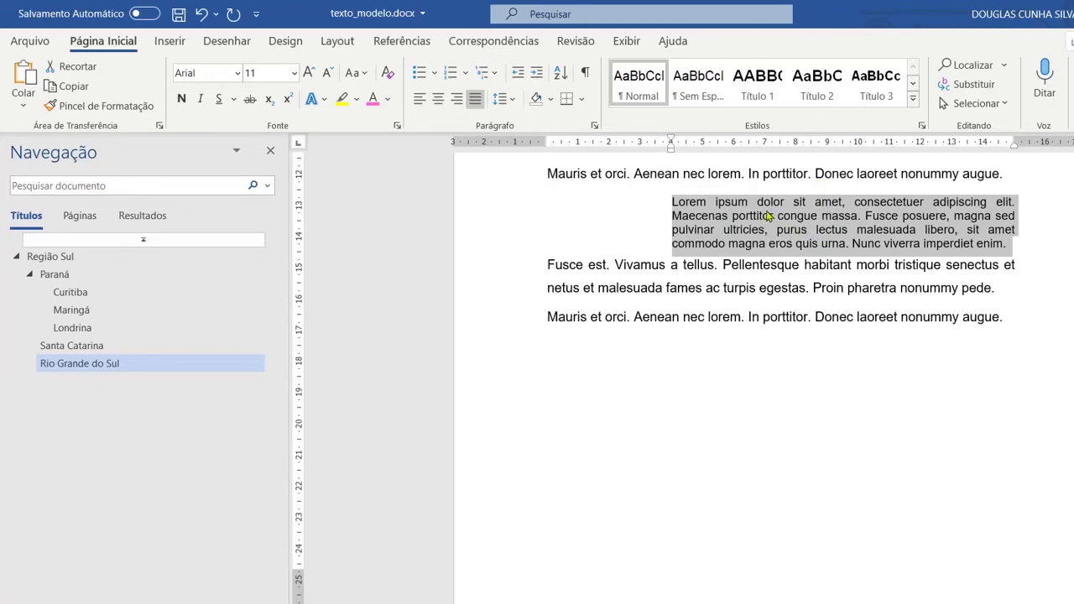
Step: Create a new style named "CITAÇÃO LONGA" from the formatting of the indented paragraph
right_click(768, 217)
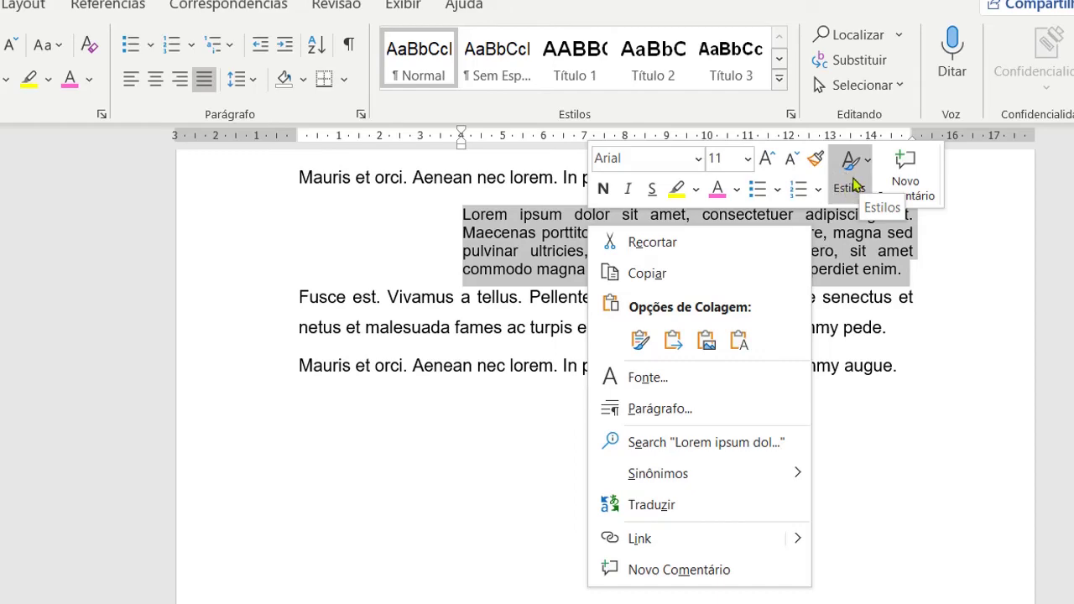
click(851, 177)
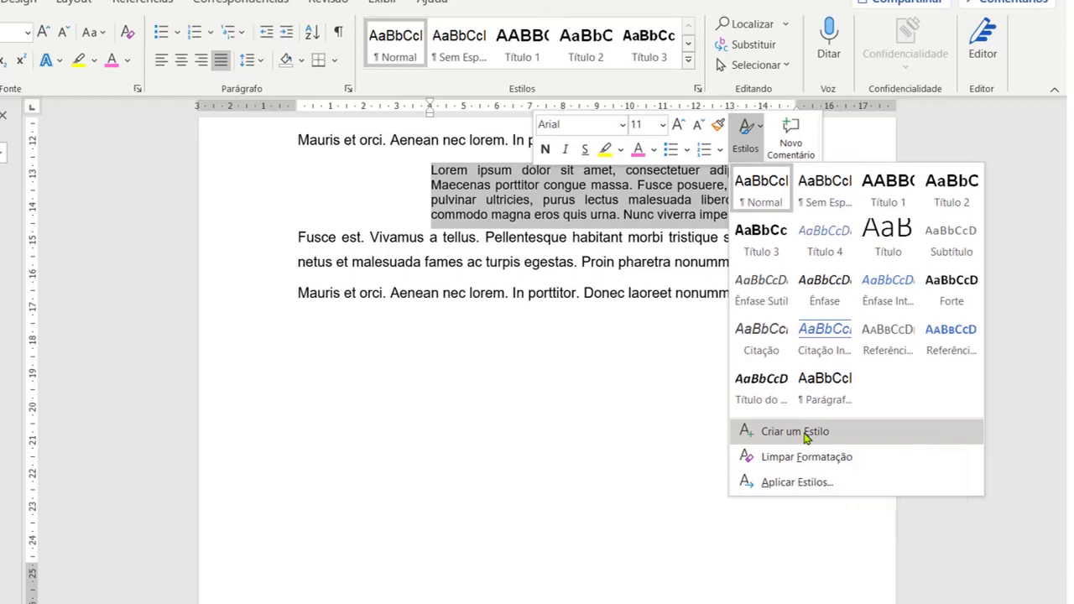
click(804, 432)
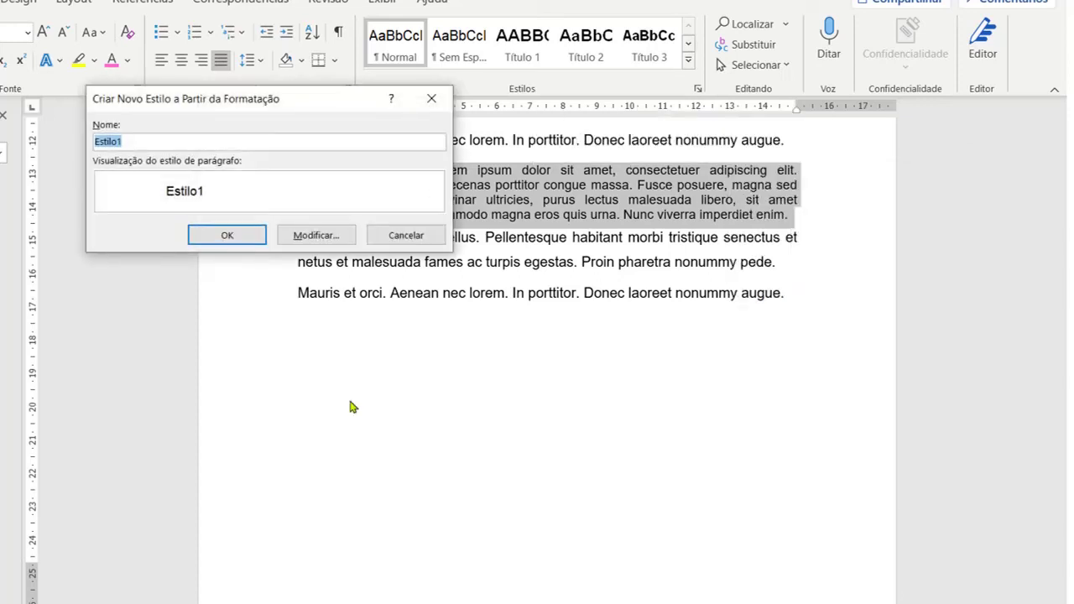
text(CITAÇÃO LONGA)
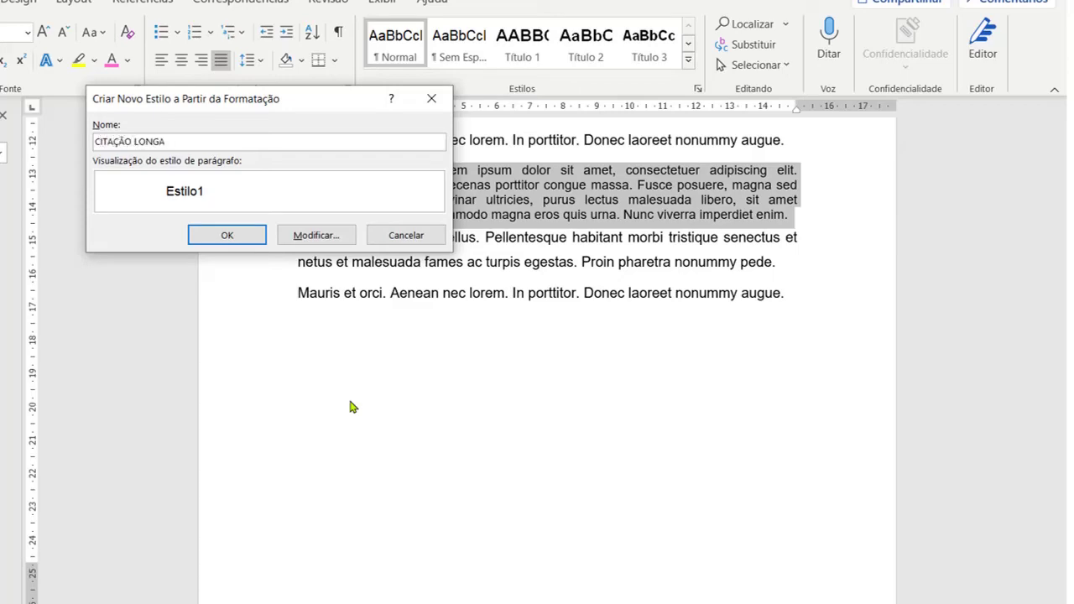
click(252, 237)
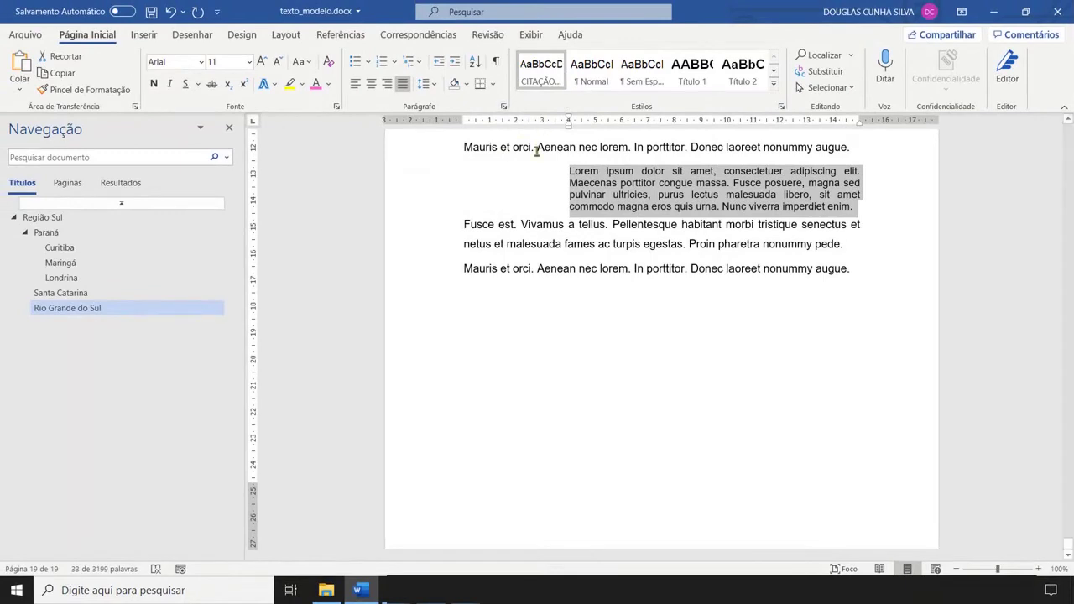
Step: Insert further placeholder paragraphs after the last text paragraph with =LOREM(4,4)
click(865, 270)
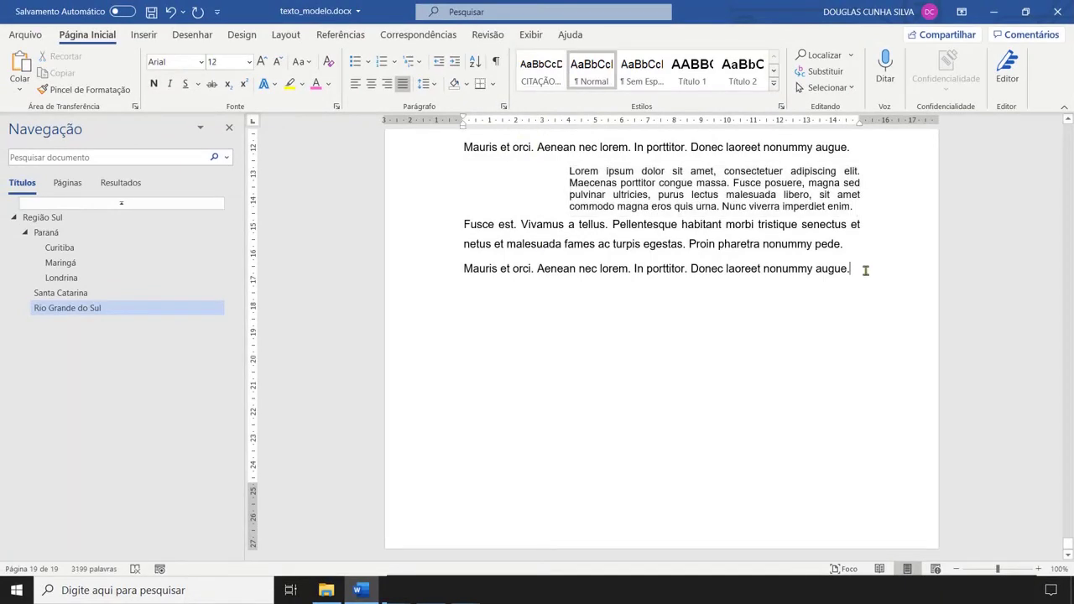
key(Return)
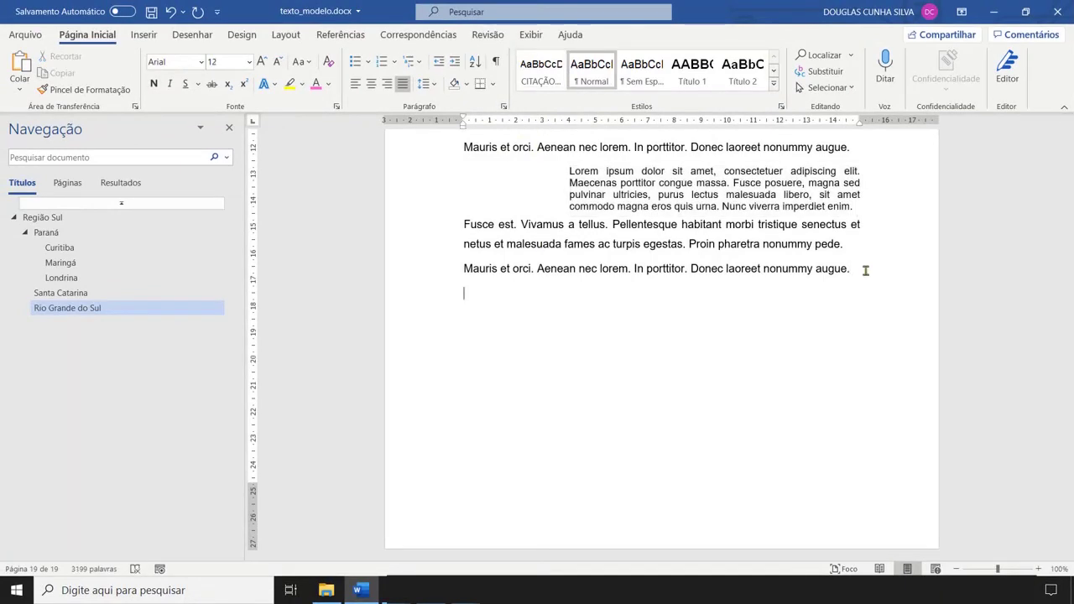
text(=LORAM)
key(BackSpace)
key(BackSpace)
text(EM(4,4))
key(Return)
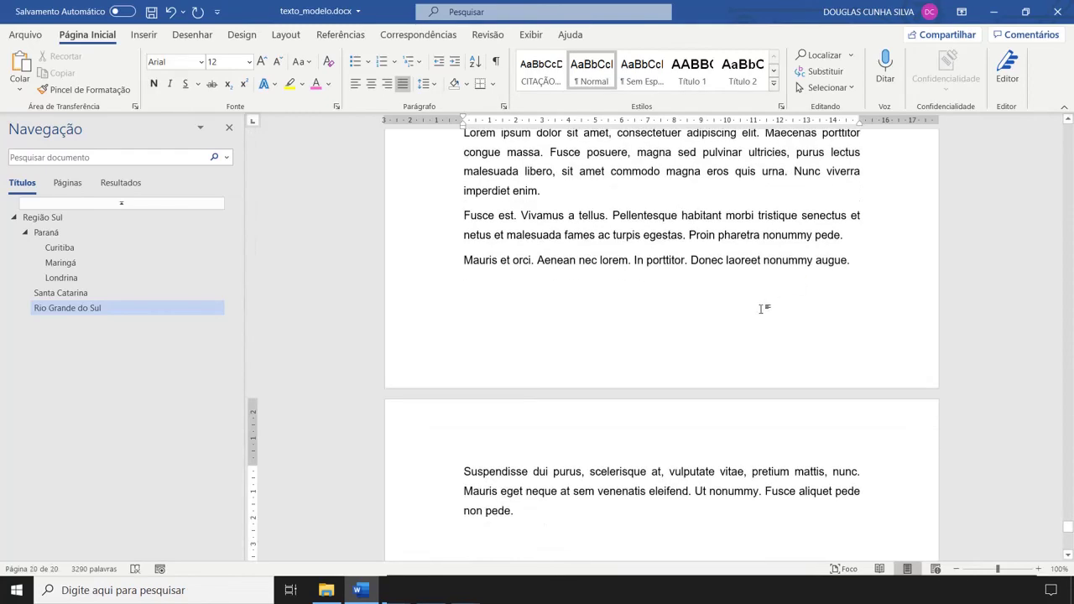
Step: Apply the "CITAÇÃO LONGA" style to the "Lorem ipsum" paragraph located below the existing indented quotation
scroll(756, 311, up, 3)
click(559, 357)
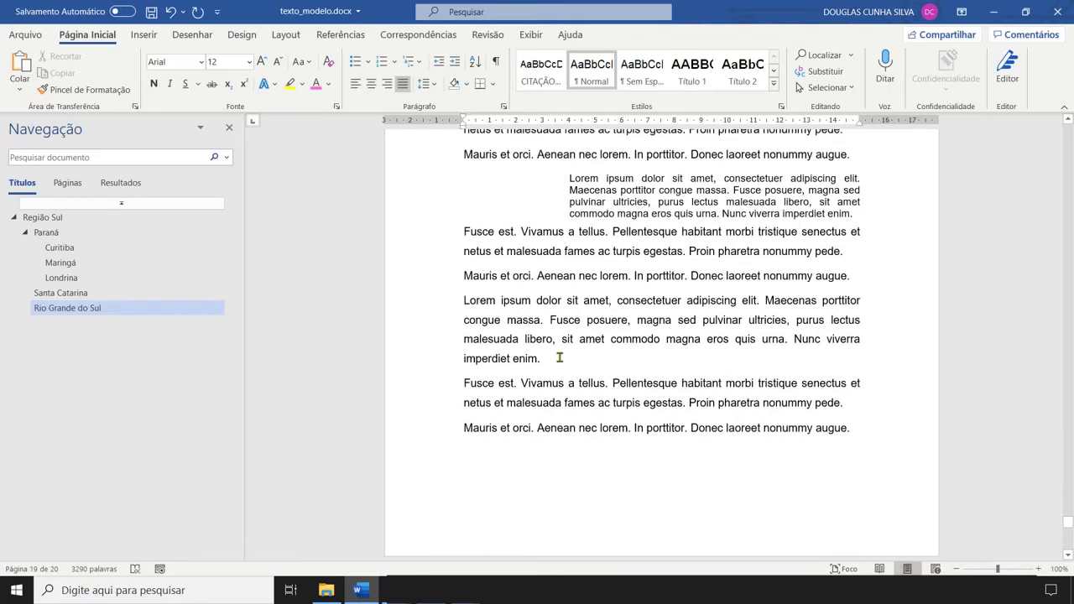
drag(560, 357, 464, 299)
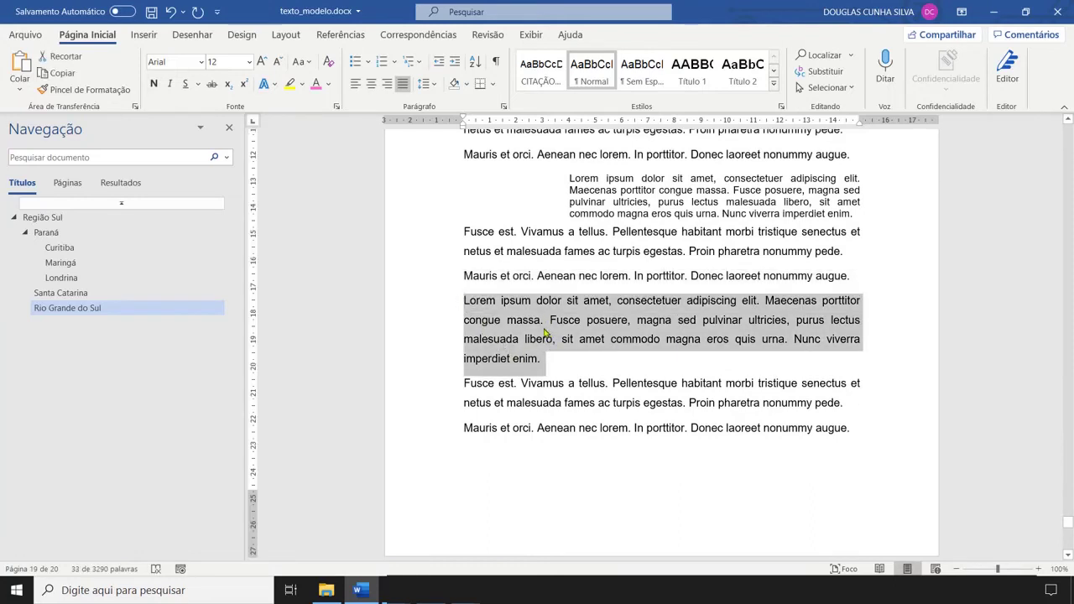
click(541, 71)
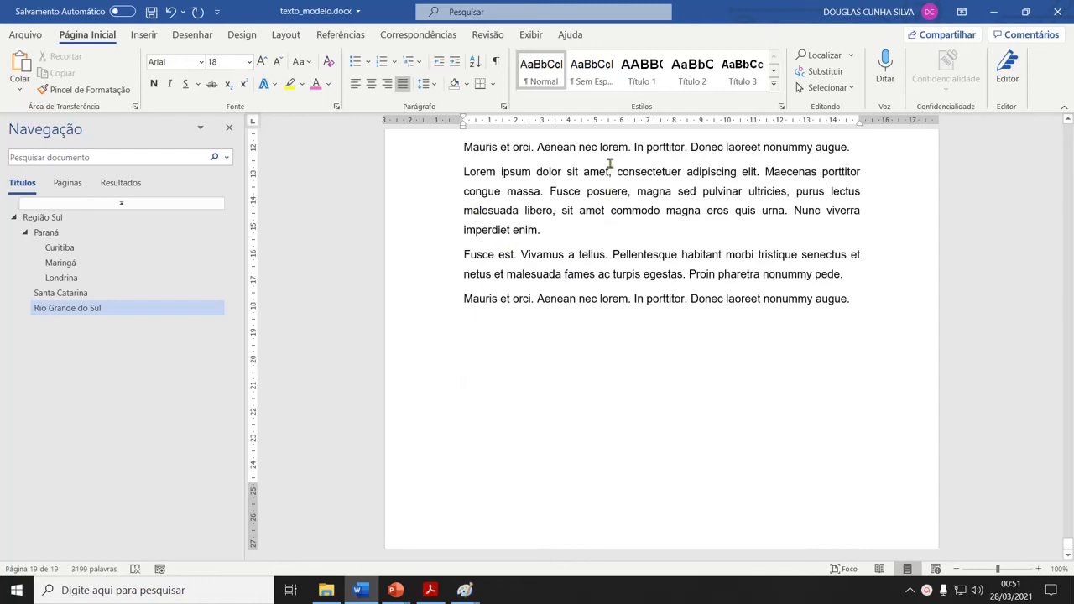
Step: Indent the last "Lorem ipsum" paragraph 4 cm from the left and reduce its font size by one step
triple_click(533, 246)
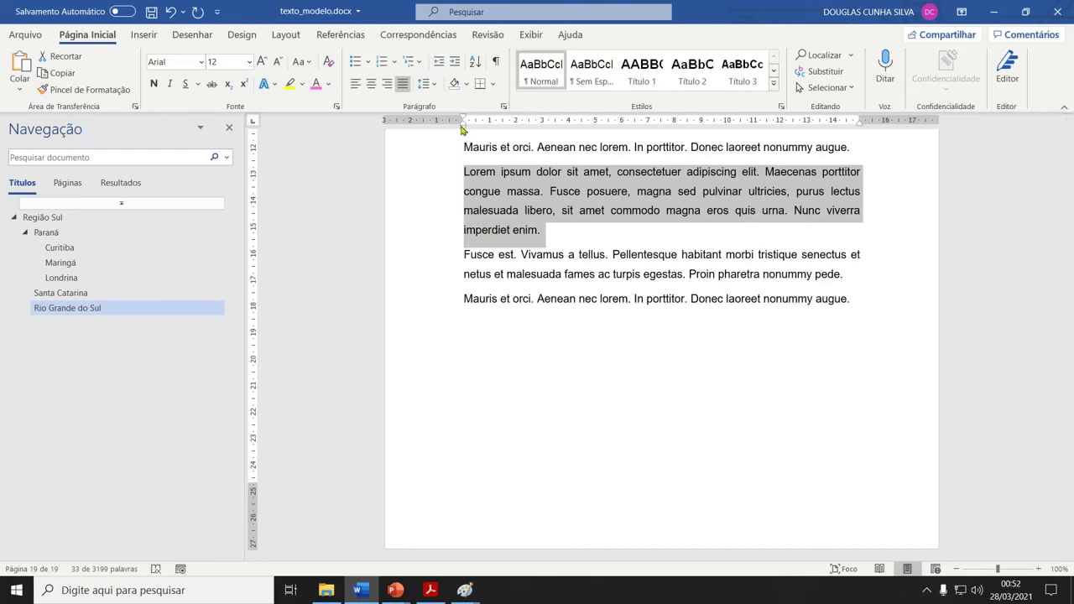
drag(462, 126, 568, 127)
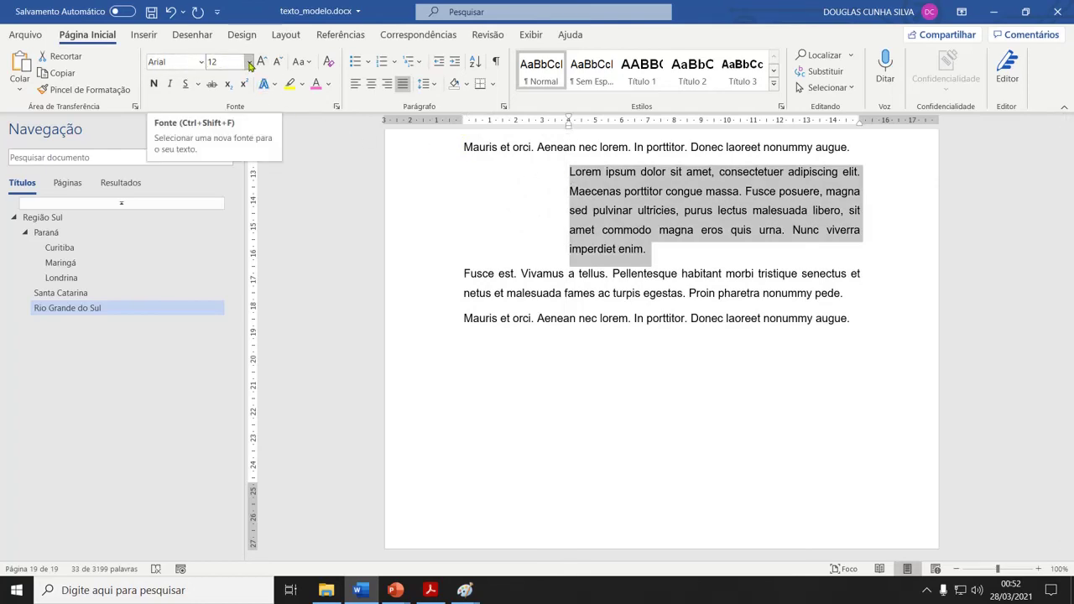
click(278, 62)
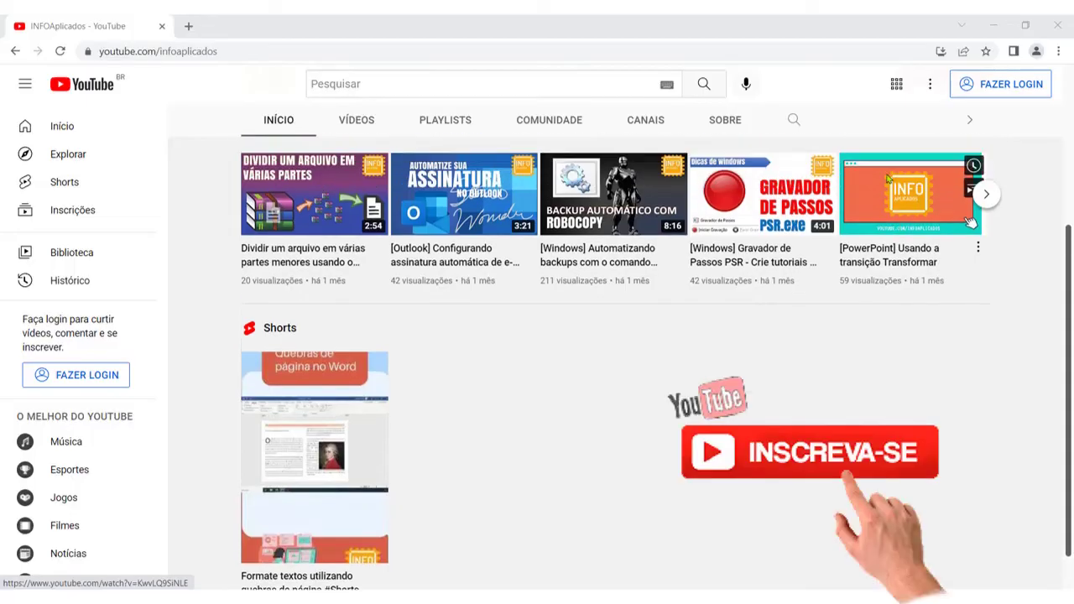
Step: Switch to YouTube and browse the uploaded videos of the INFOAplicados channel
click(360, 184)
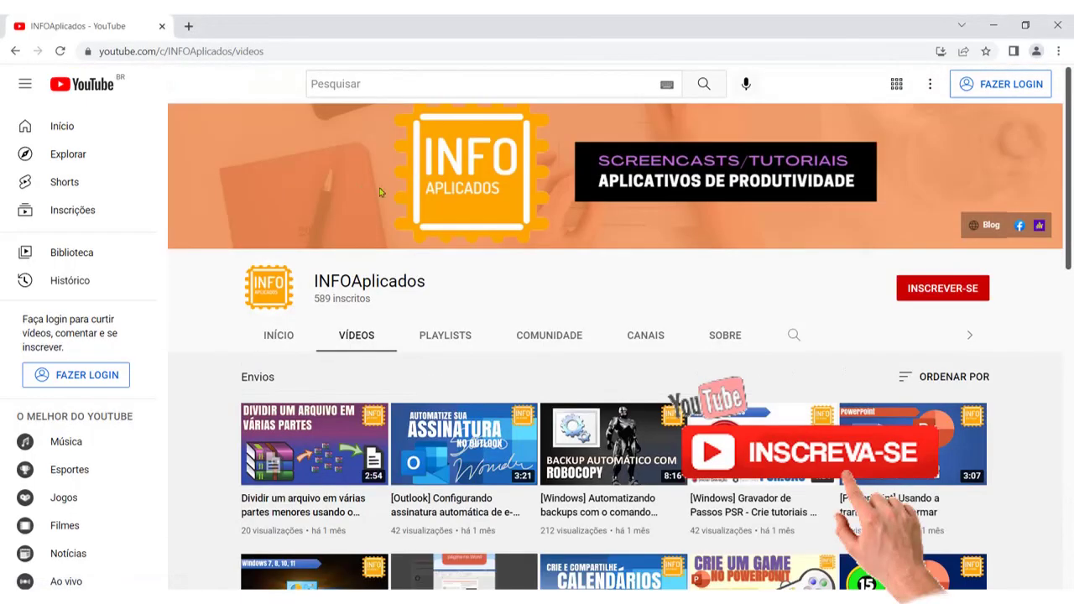
scroll(486, 251, down, 2)
scroll(518, 266, down, 4)
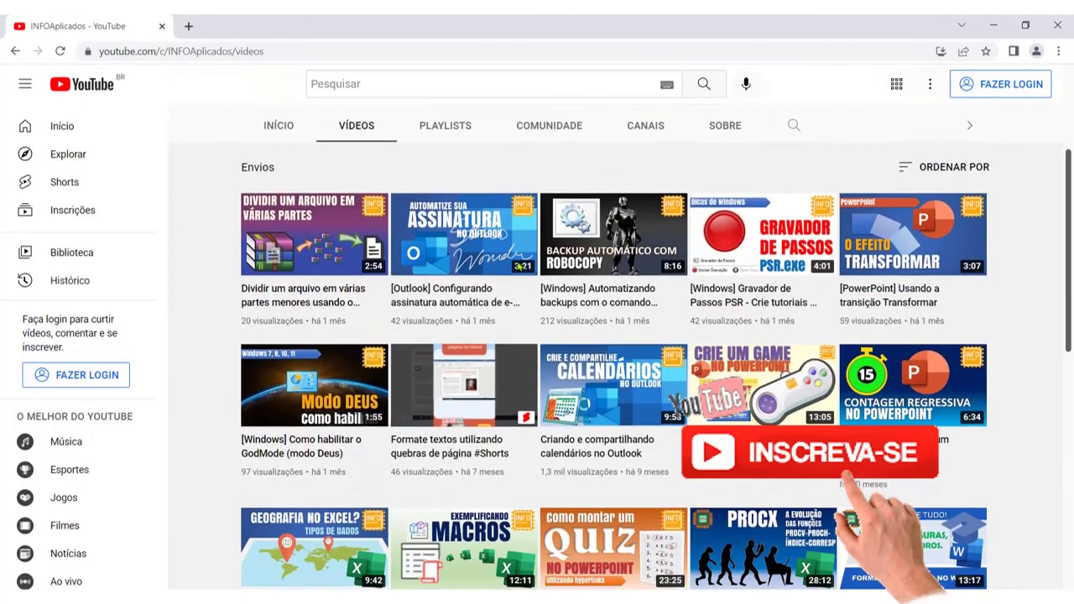
scroll(519, 267, down, 3)
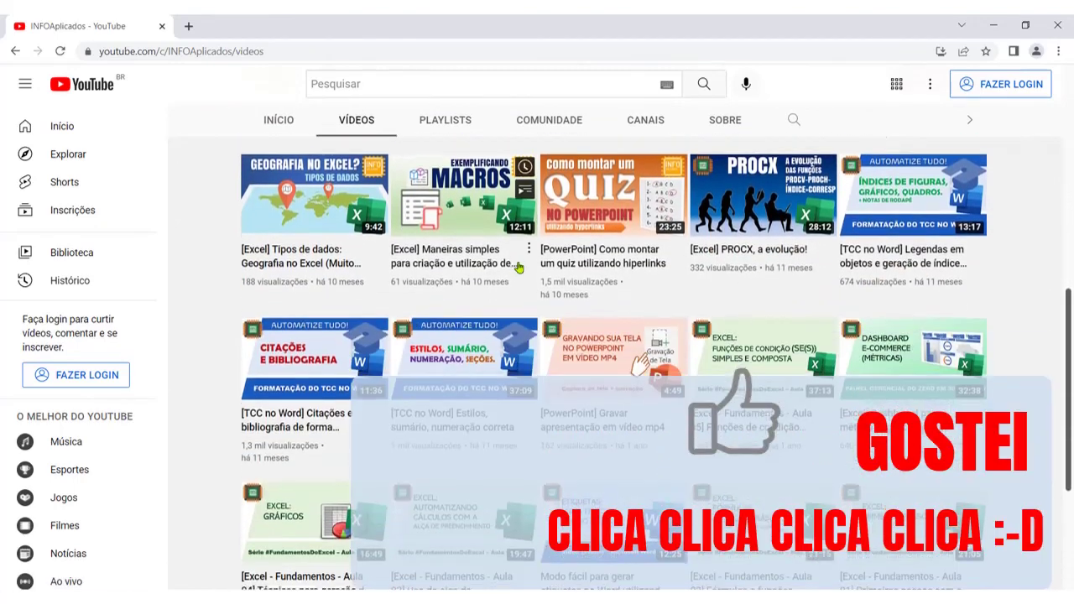